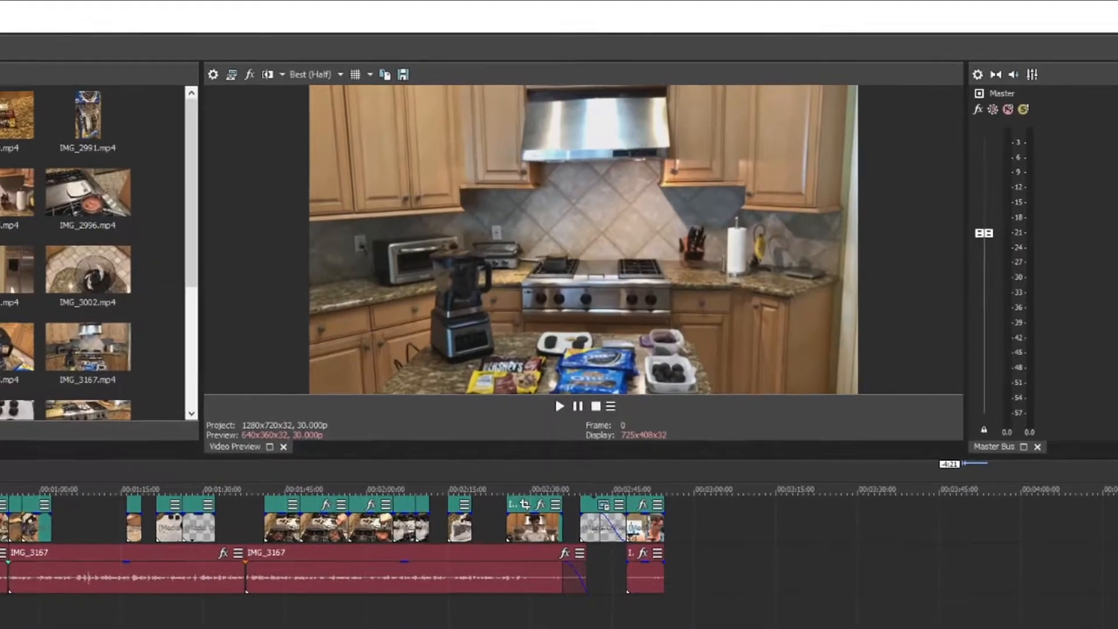
# Step: Preview clips along the timeline, moving the playhead to the "Freeze for ~10min" title clip
pyautogui.click(2, 527)
pyautogui.click(92, 527)
pyautogui.click(139, 527)
pyautogui.click(163, 528)
pyautogui.click(98, 627)
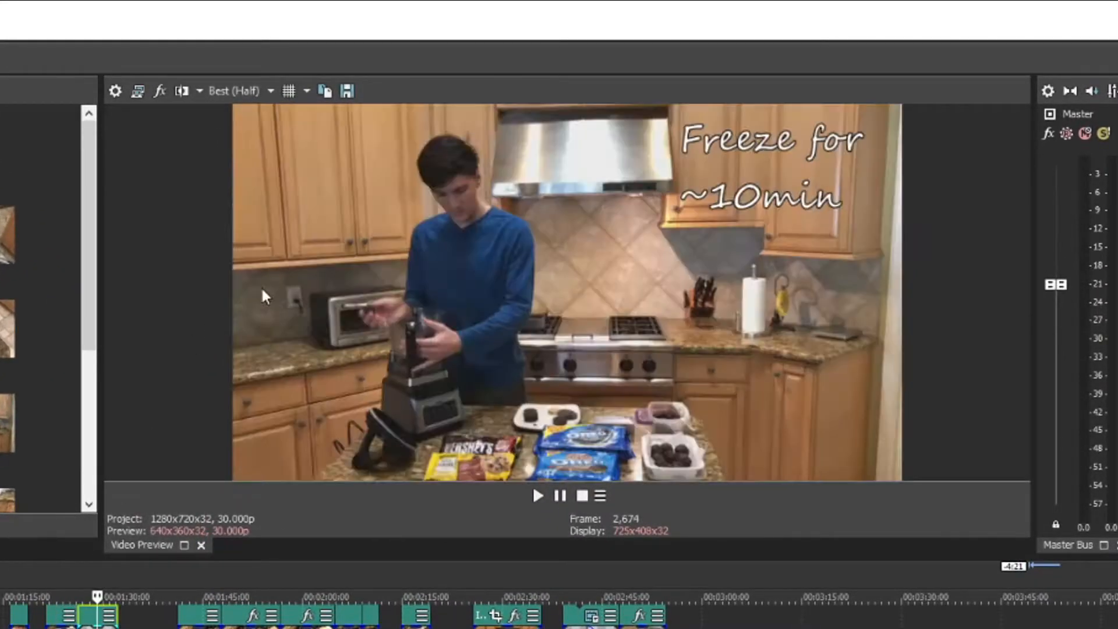
# Step: Look through the resolution options offered for the Best video preview quality
pyautogui.click(256, 92)
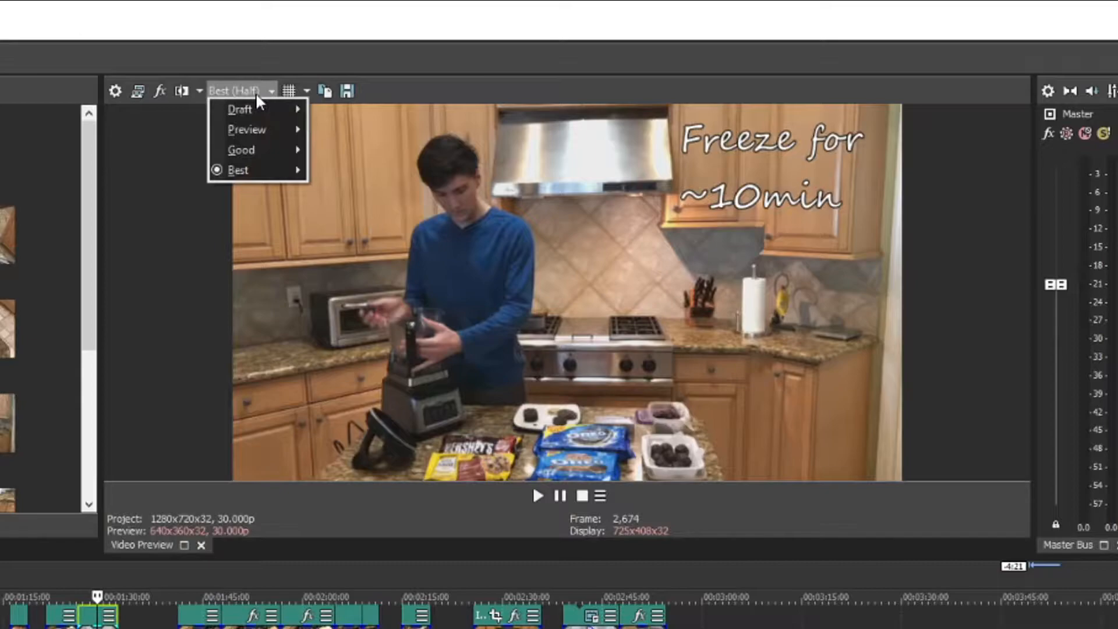
pyautogui.moveTo(280, 168)
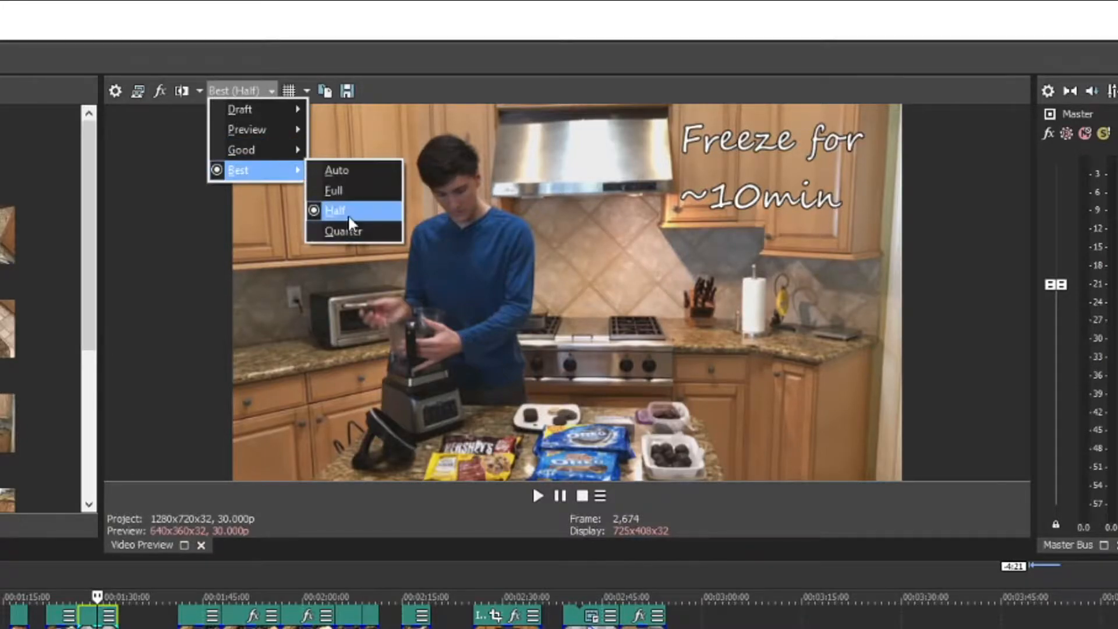
pyautogui.click(284, 507)
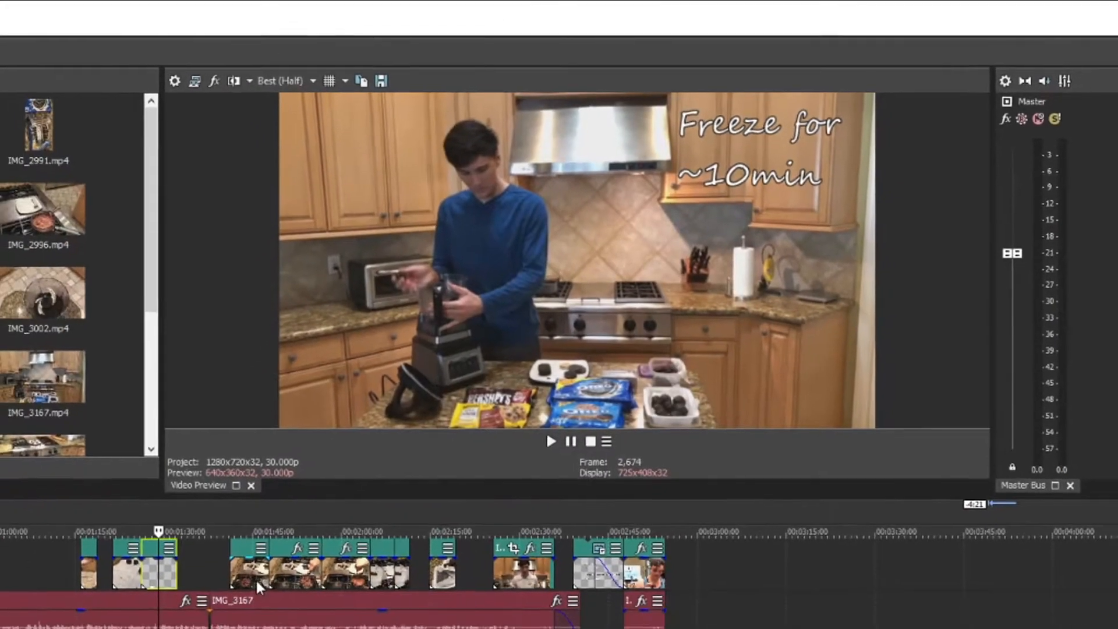
# Step: Preview the consecutive chocolate melting and dipping clips in the middle of the upper video track
pyautogui.click(255, 576)
pyautogui.click(317, 537)
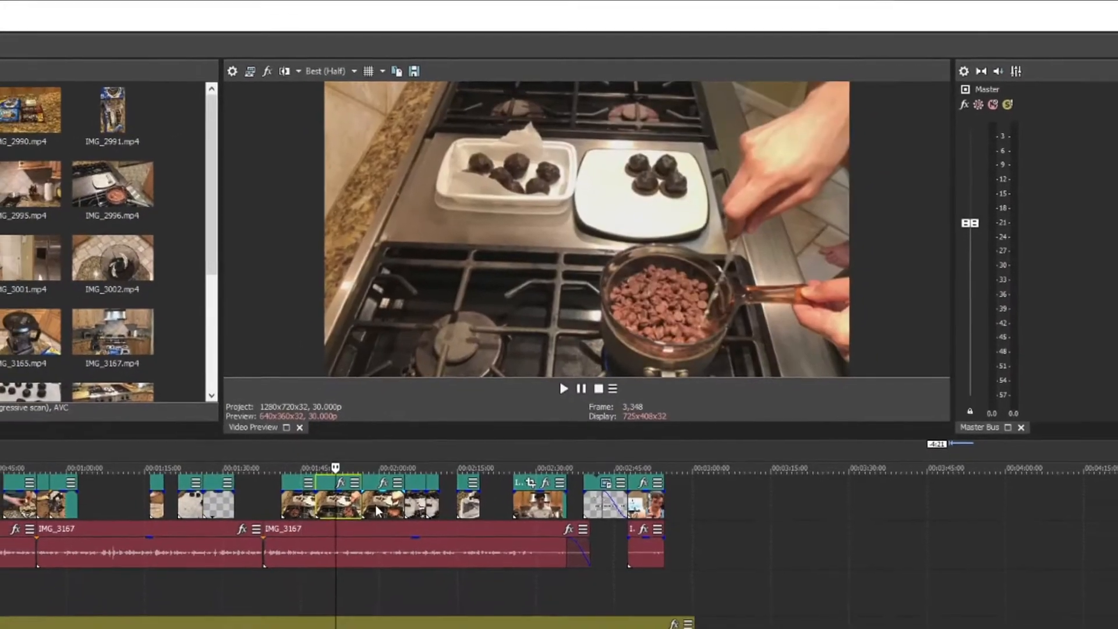
pyautogui.click(376, 506)
pyautogui.click(432, 507)
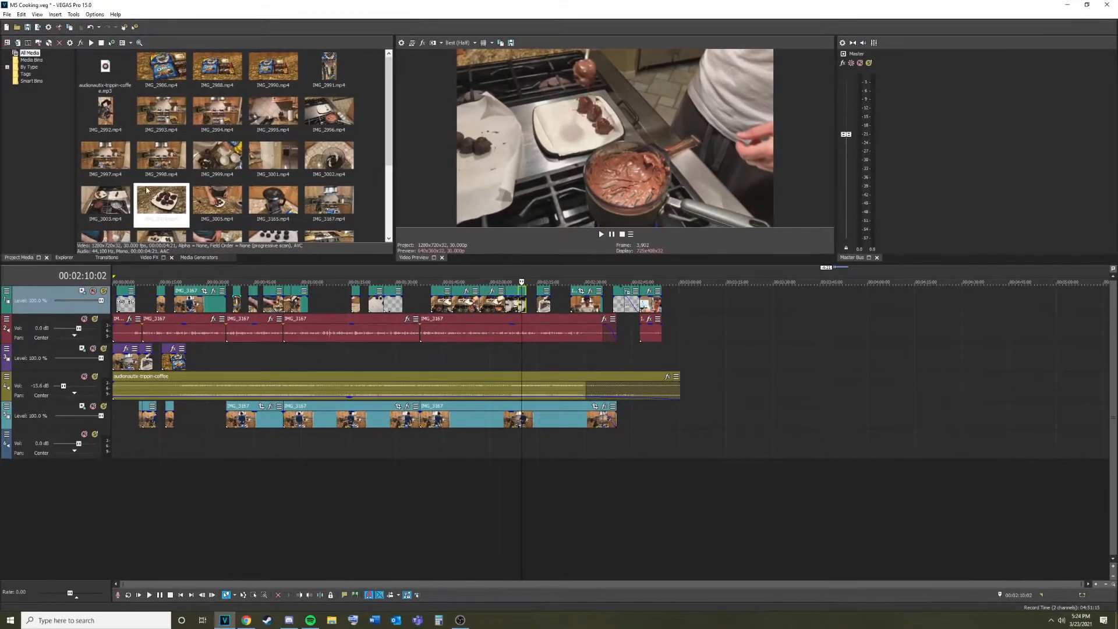
# Step: Place IMG_3004.mp4 on the empty timeline area beyond the existing clips and shift it several seconds earlier
pyautogui.moveTo(151, 195); pyautogui.dragTo(791, 320)
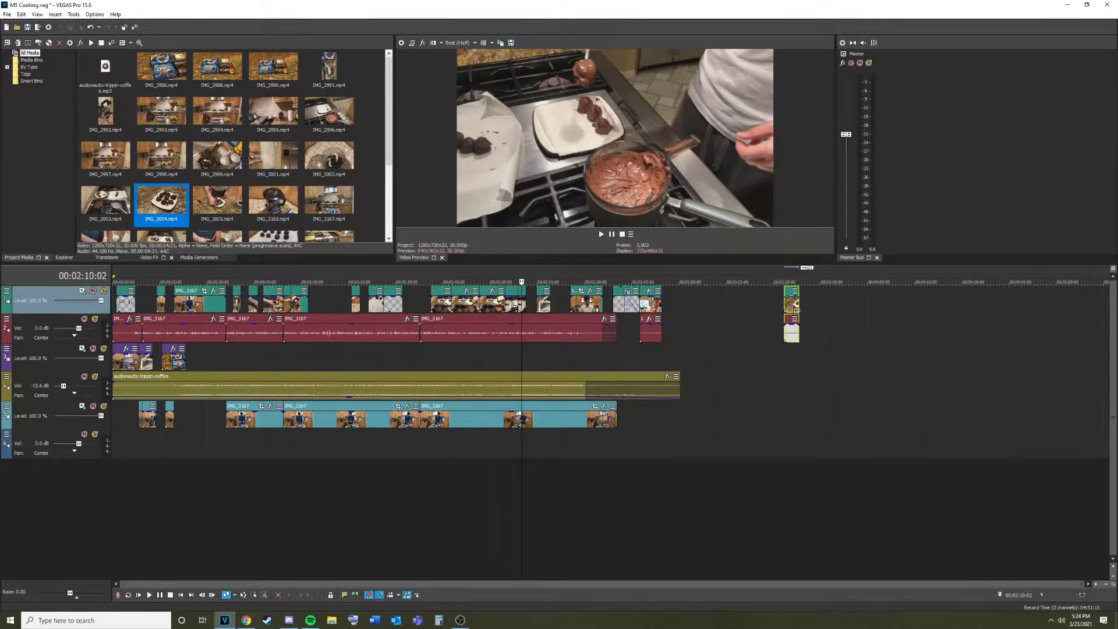
pyautogui.scroll(3, 797, 313)
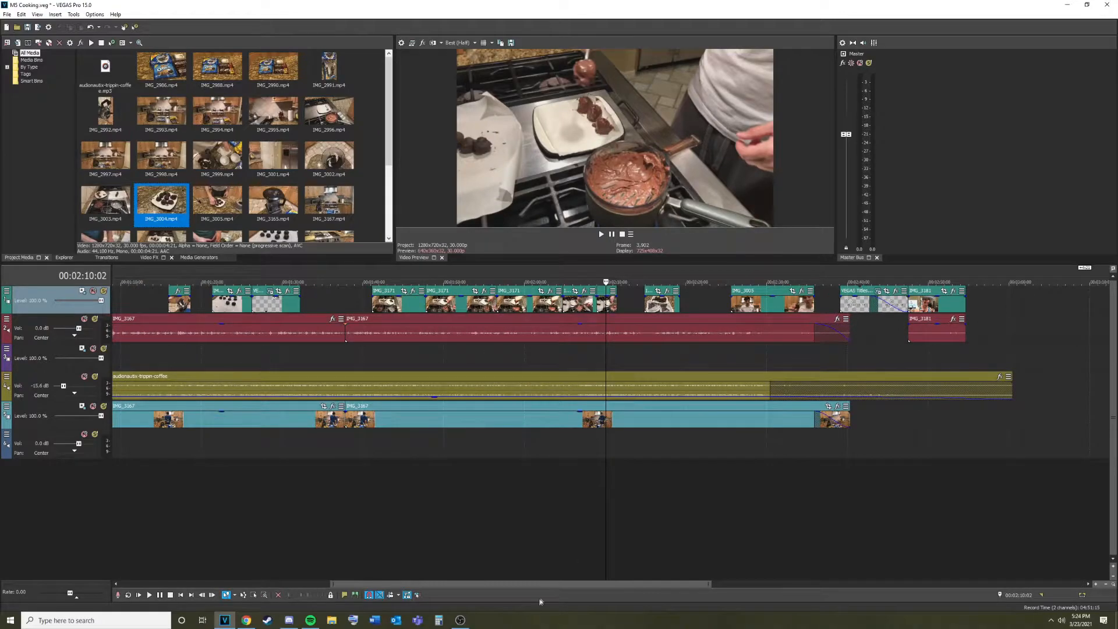
pyautogui.moveTo(542, 584); pyautogui.dragTo(806, 565)
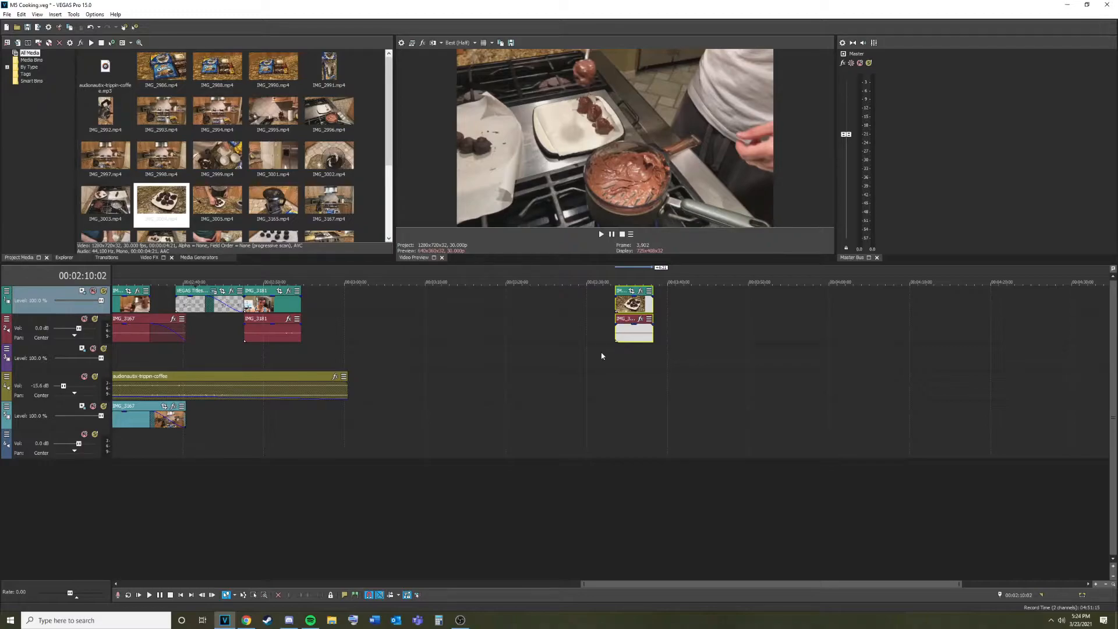
pyautogui.click(640, 310)
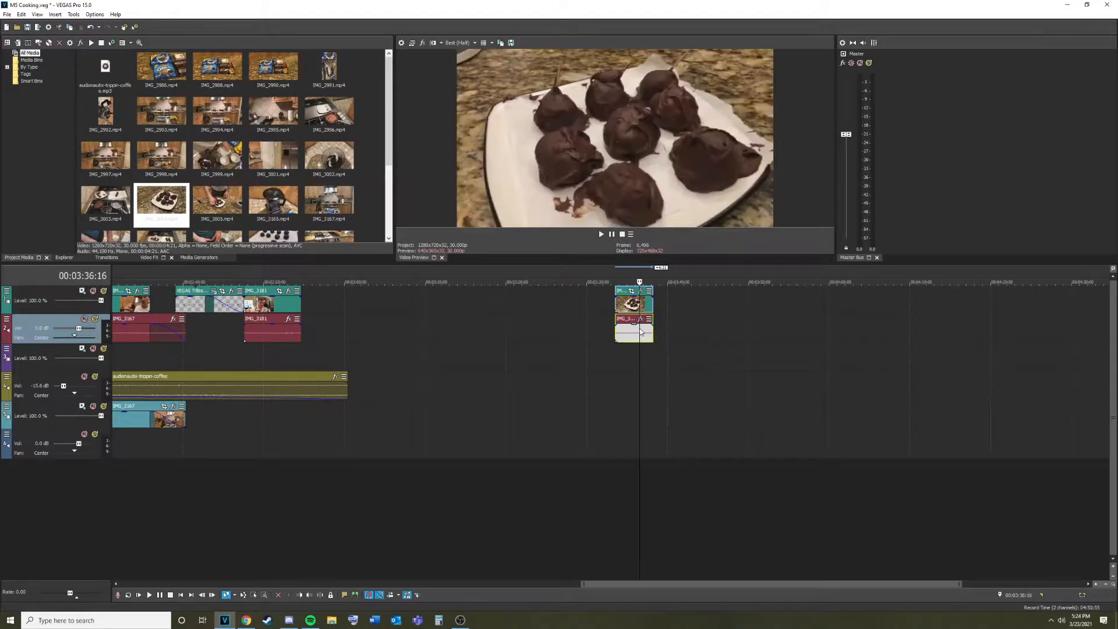
pyautogui.click(632, 304)
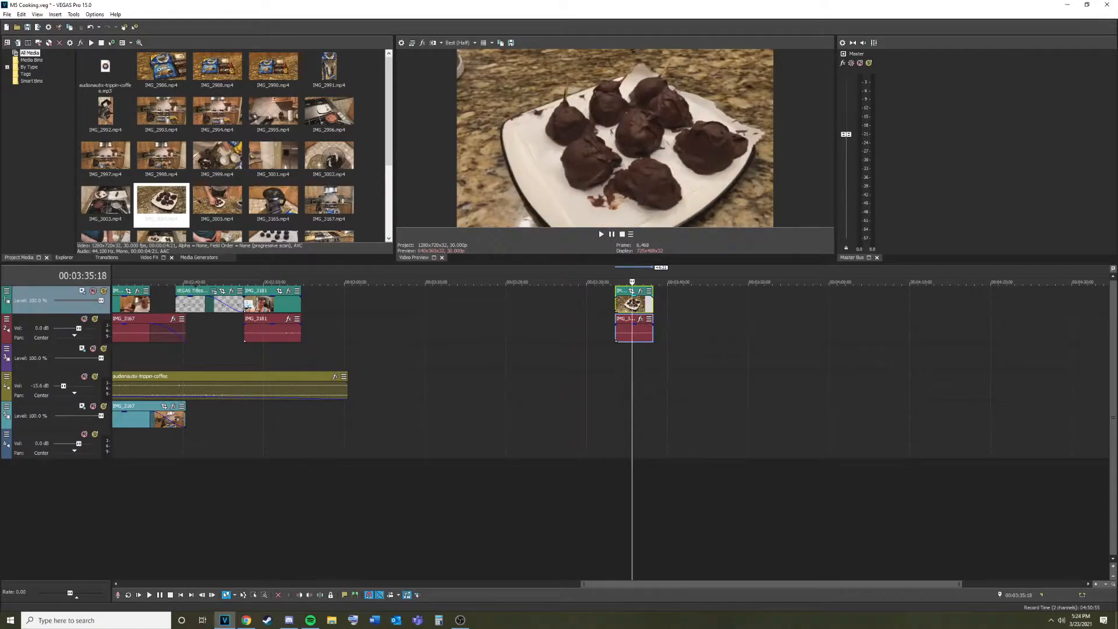
pyautogui.moveTo(643, 324); pyautogui.dragTo(583, 319)
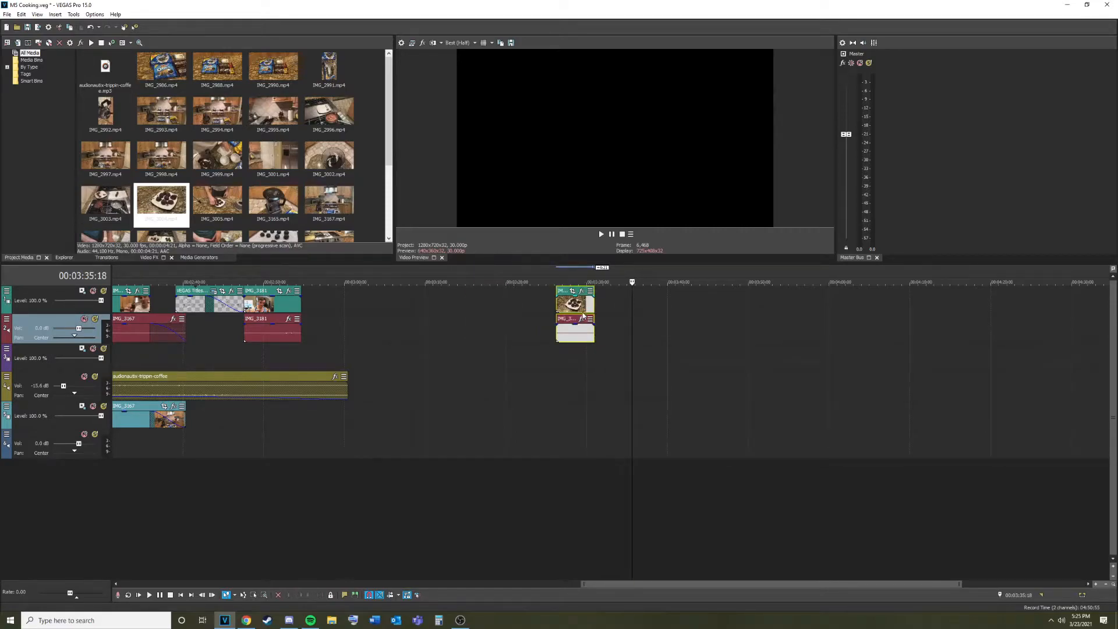
# Step: Try deleting only the audio event of the IMG_3004 clip and shifting its video event, and undo these changes
pyautogui.click(581, 320)
pyautogui.click(573, 338)
pyautogui.press('Delete')
pyautogui.moveTo(572, 309); pyautogui.dragTo(636, 309)
pyautogui.hotkey('ctrl', 'z')
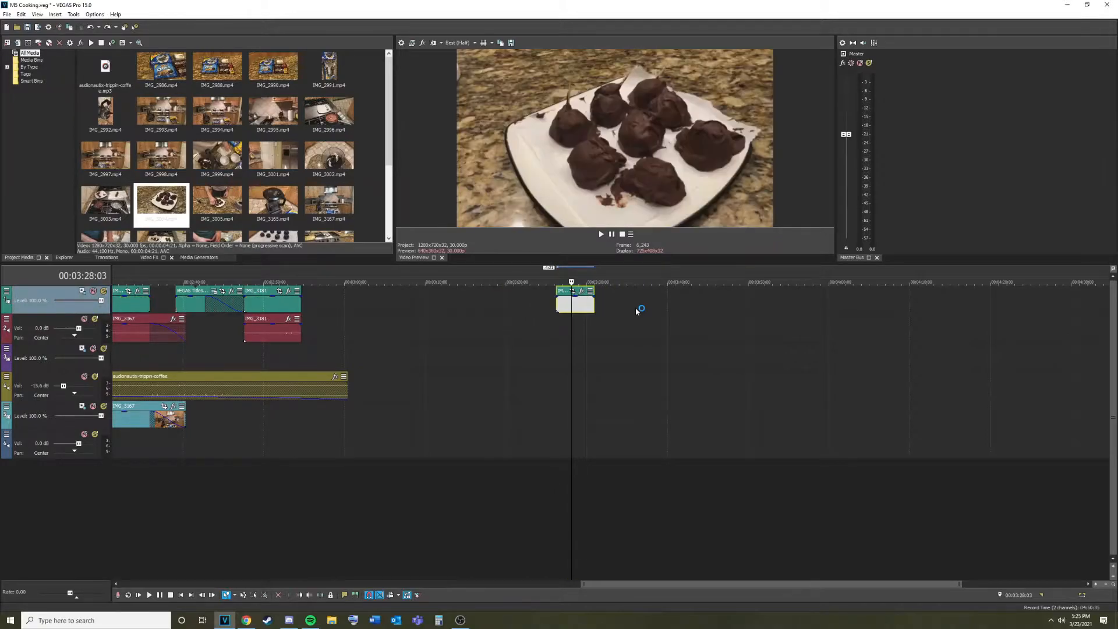
pyautogui.hotkey('ctrl', 'z')
pyautogui.press('space')
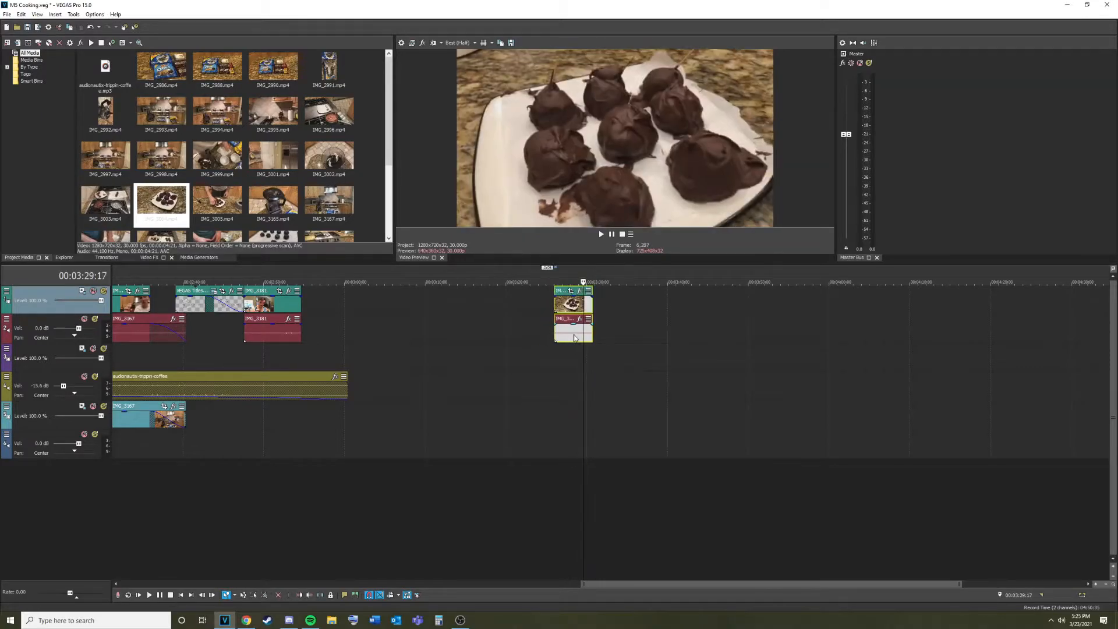
# Step: Delete the video event and the separate audio event of the IMG_3004 clip from the timeline
pyautogui.moveTo(575, 336); pyautogui.dragTo(574, 335)
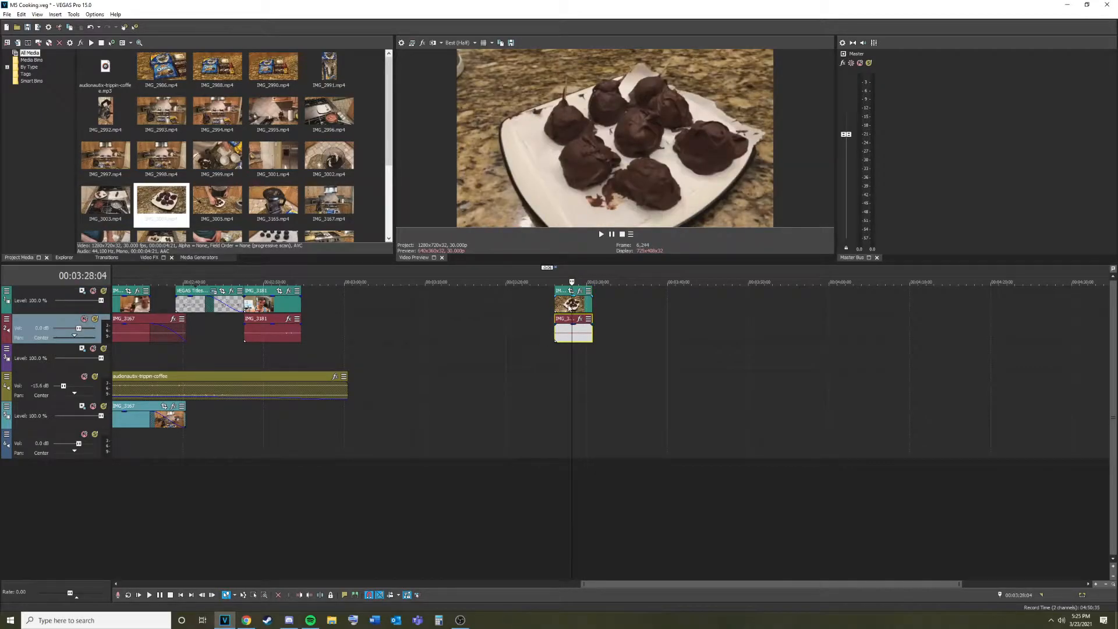
pyautogui.doubleClick(575, 308)
pyautogui.click(575, 308)
pyautogui.click(569, 308)
pyautogui.press('Delete')
pyautogui.click(582, 336)
pyautogui.moveTo(581, 336); pyautogui.dragTo(520, 339)
pyautogui.press('Delete')
pyautogui.click(516, 338)
# Step: Add IMG_3004.mp4 after the end of the music track and give its video and audio short fade-outs
pyautogui.moveTo(155, 207); pyautogui.dragTo(447, 335)
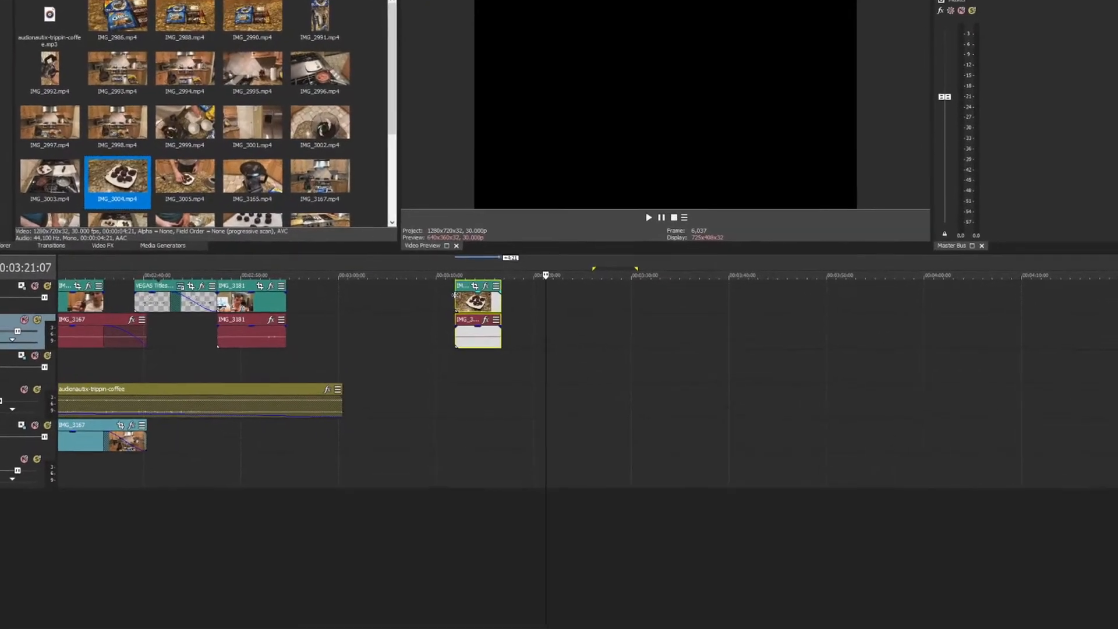
pyautogui.moveTo(481, 287); pyautogui.dragTo(512, 287)
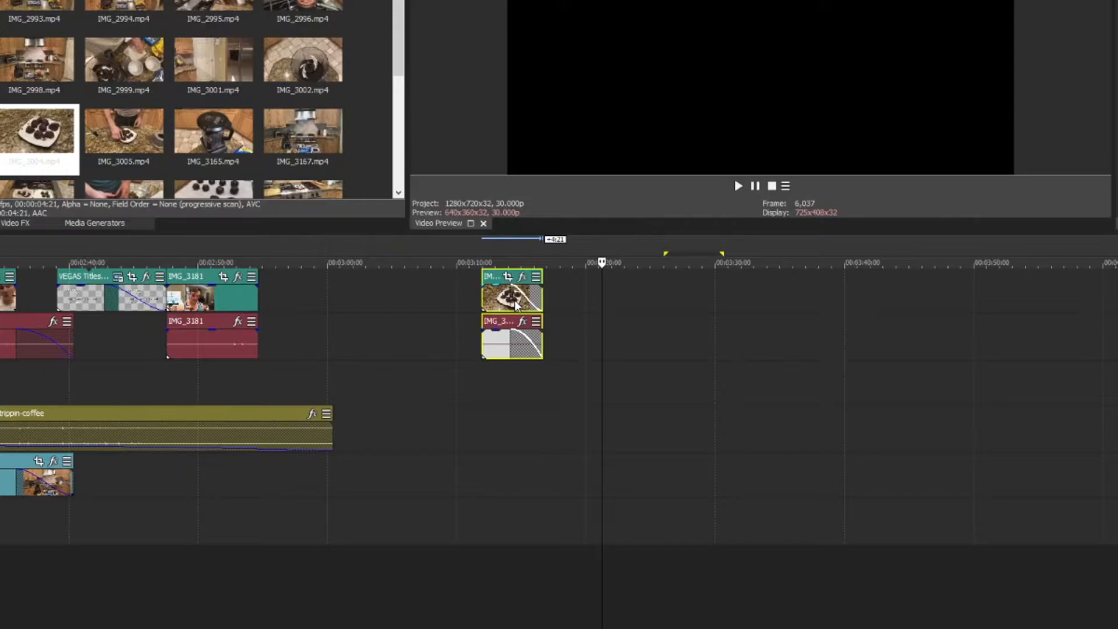
pyautogui.click(494, 301)
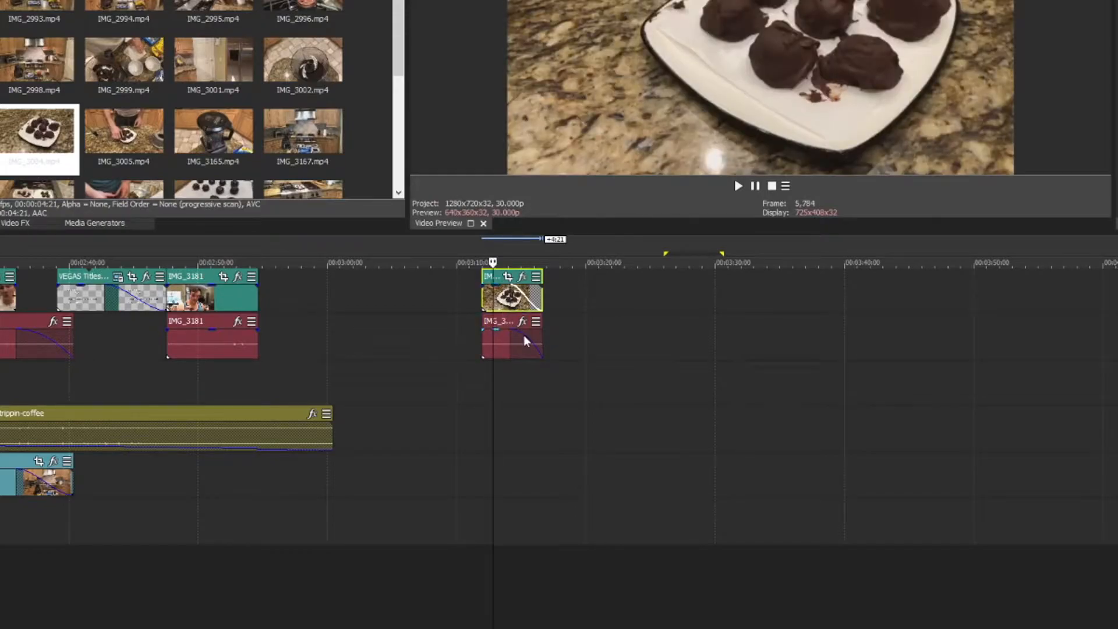
pyautogui.click(523, 334)
pyautogui.moveTo(513, 333); pyautogui.dragTo(527, 333)
pyautogui.click(593, 329)
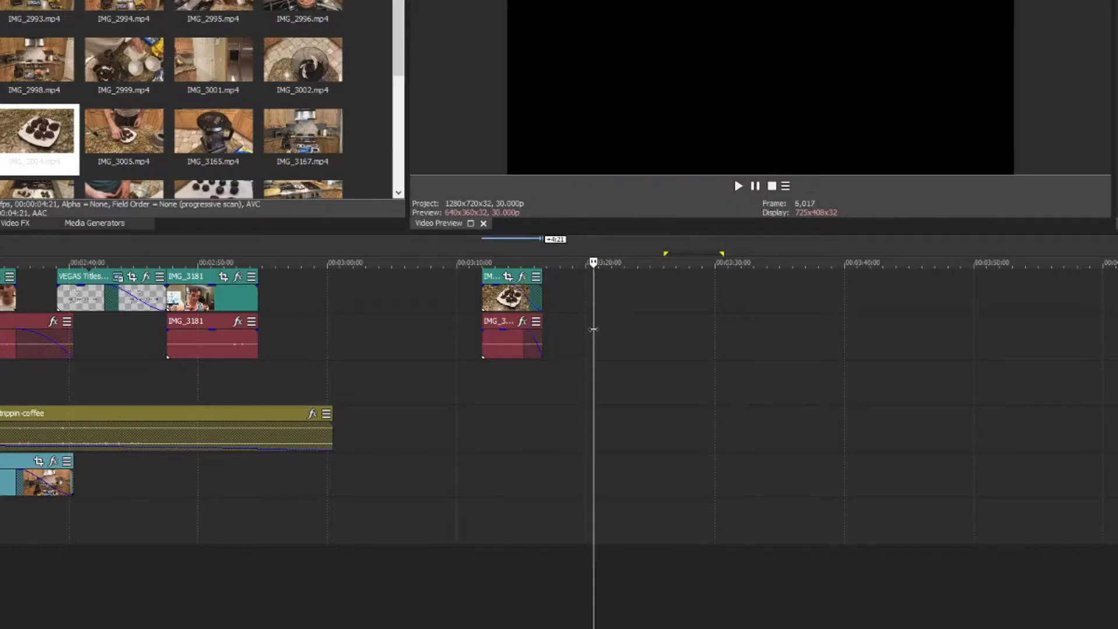
pyautogui.click(500, 334)
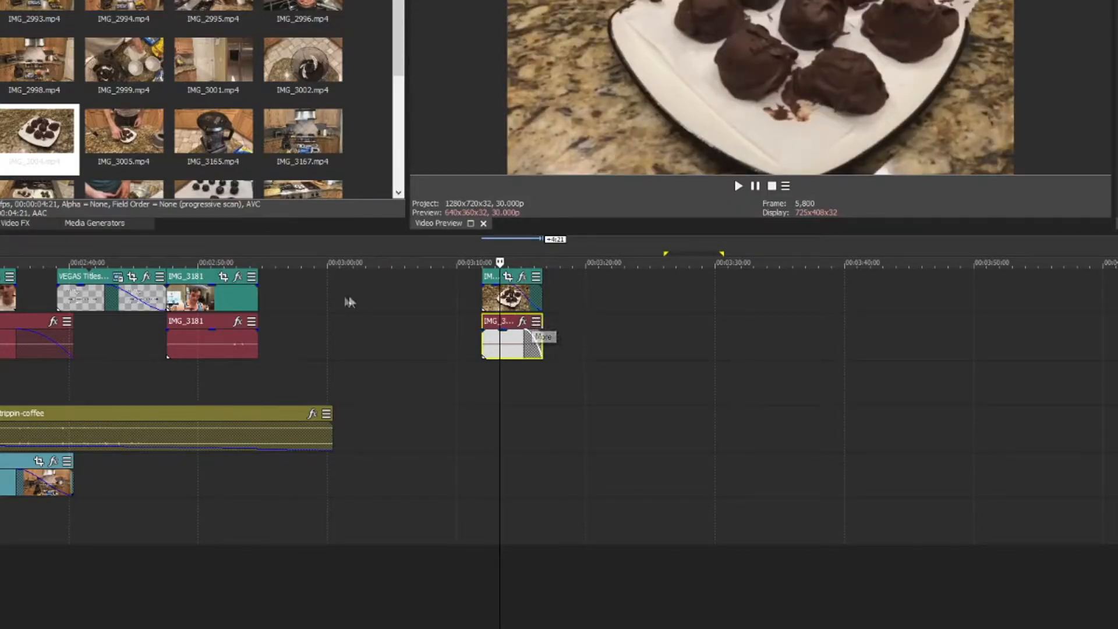
# Step: Play the opening title of the project from the start of the timeline, and stop playback
pyautogui.moveTo(582, 628); pyautogui.dragTo(53, 628)
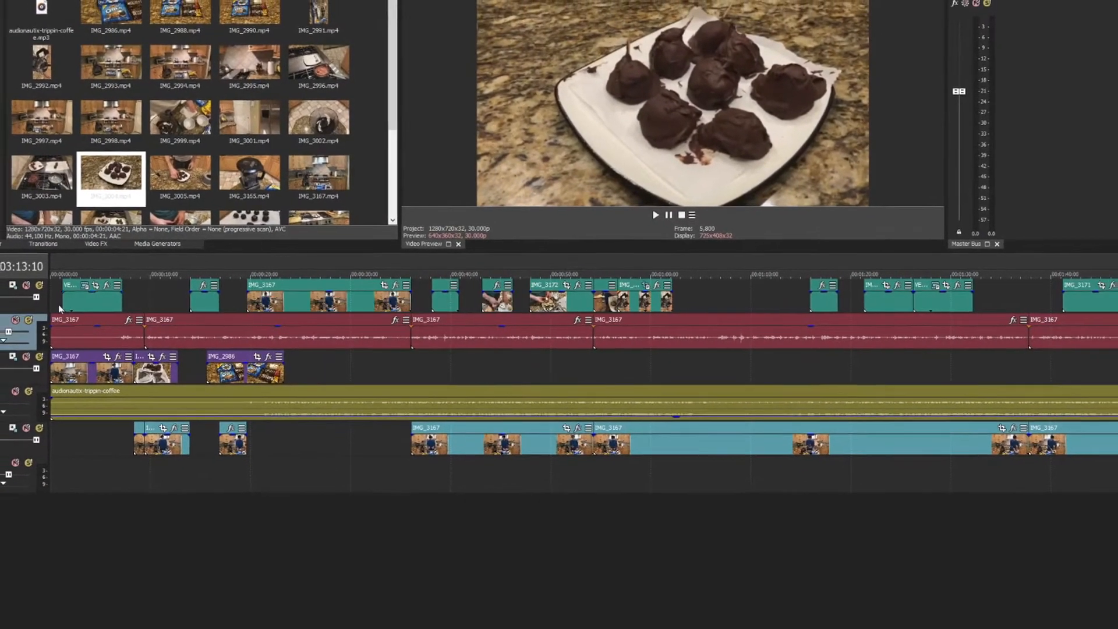
pyautogui.click(51, 301)
pyautogui.click(46, 303)
pyautogui.press('space')
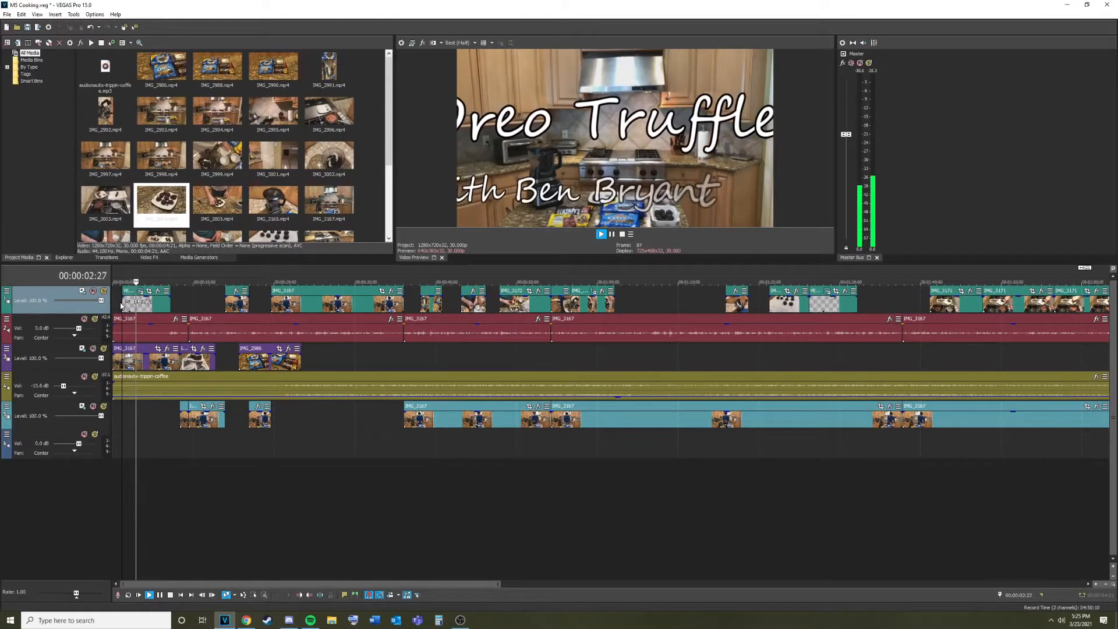
pyautogui.press('space')
# Step: Insert a VEGAS Titles & Text event with the default sample text and close its generator settings
pyautogui.moveTo(286, 585); pyautogui.dragTo(676, 573)
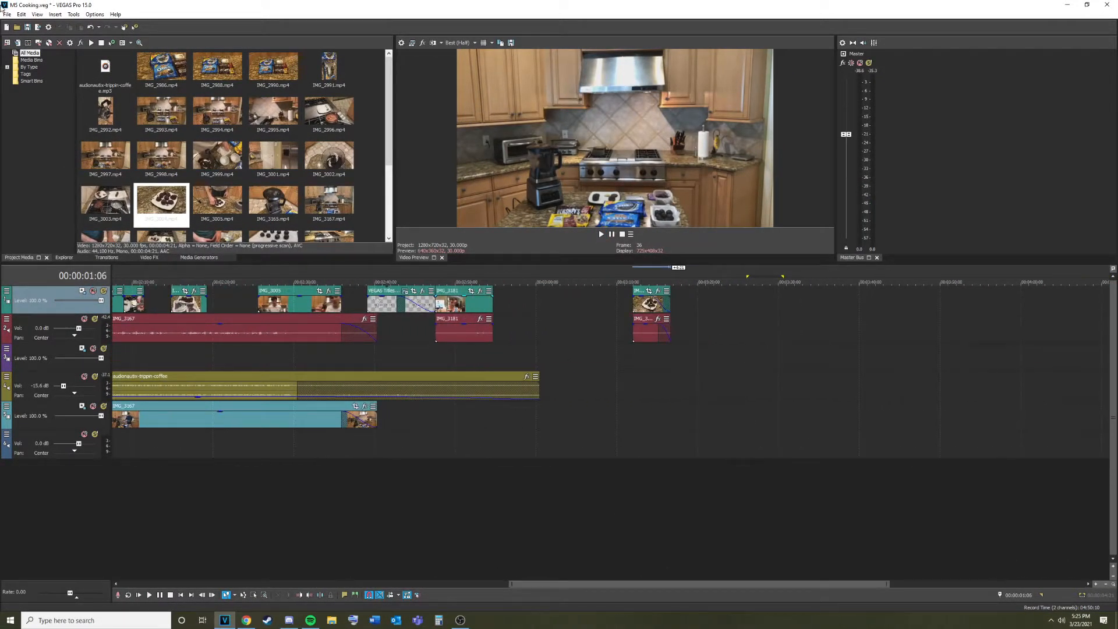
pyautogui.click(54, 14)
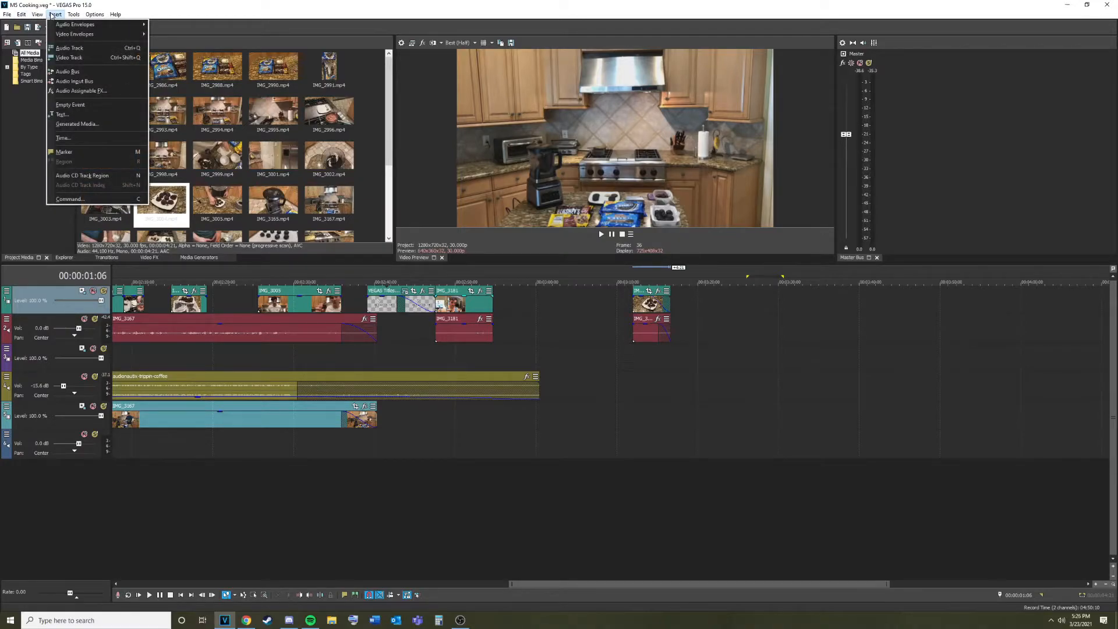
pyautogui.click(62, 115)
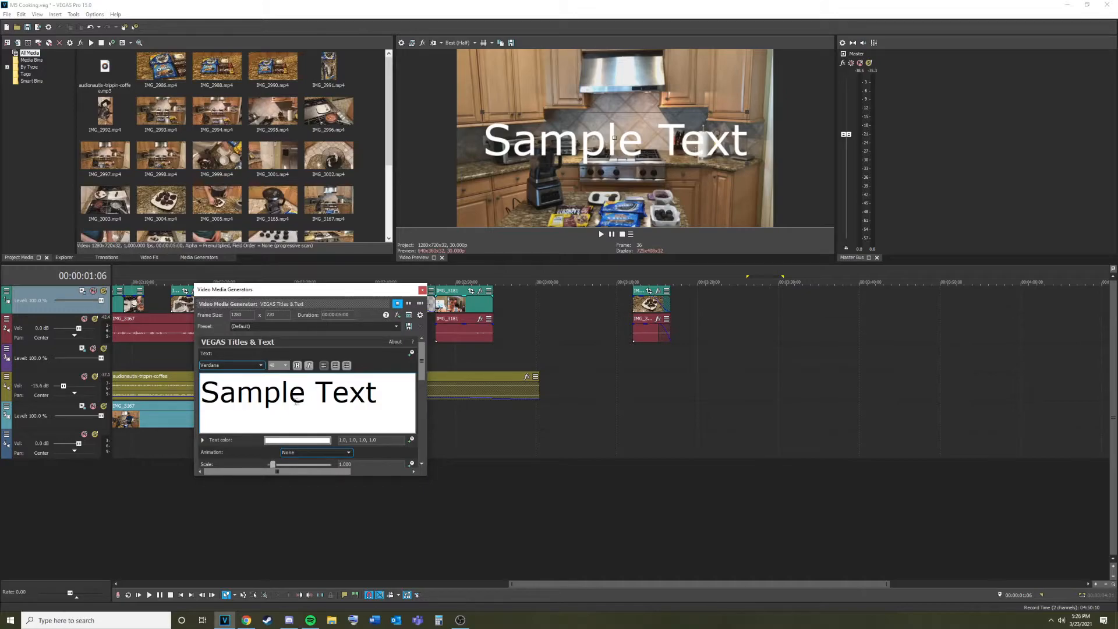
pyautogui.click(423, 290)
# Step: Move the sample text event from the project start to the empty gap before IMG_3004, at about 00:03:03
pyautogui.scroll(-5, 558, 437)
pyautogui.scroll(1, 236, 359)
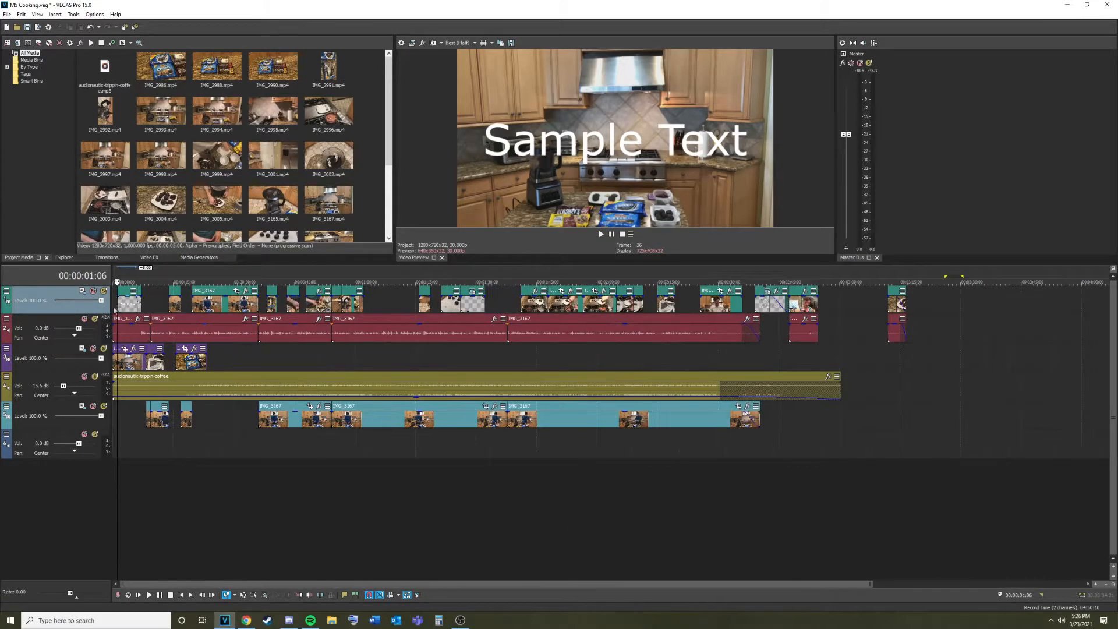
pyautogui.moveTo(124, 301); pyautogui.dragTo(875, 303)
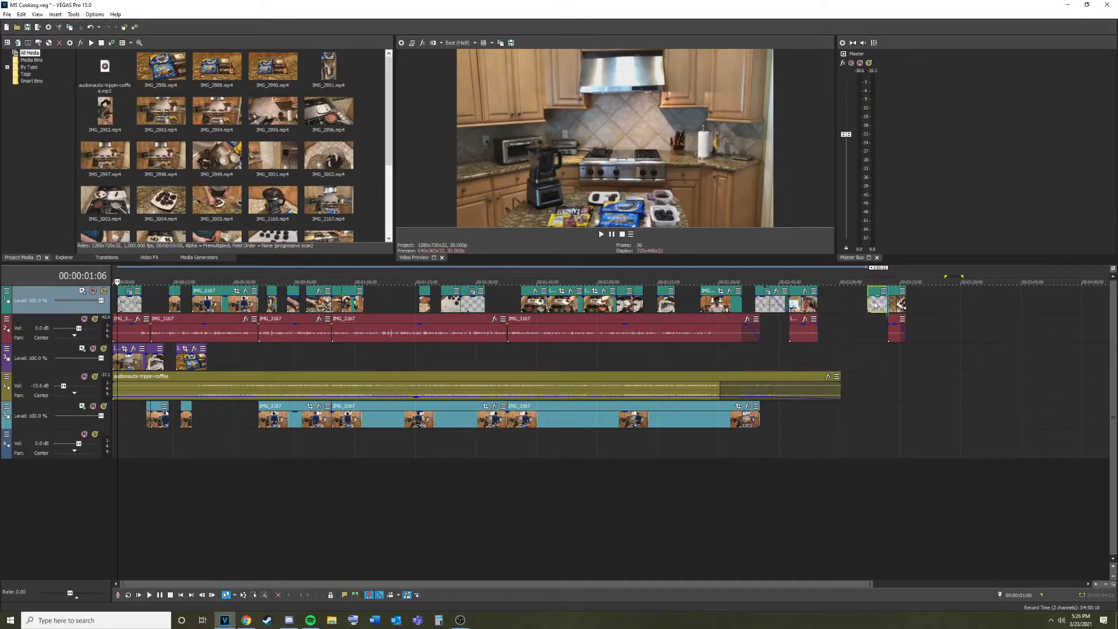
pyautogui.scroll(4, 904, 410)
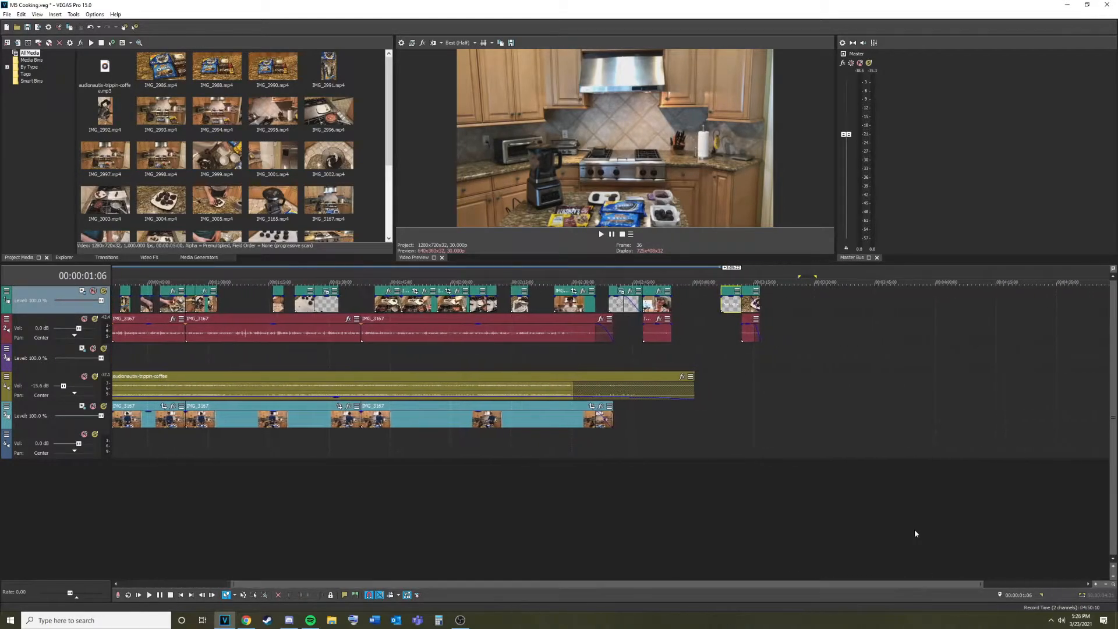
pyautogui.hscroll(10, 529, 557)
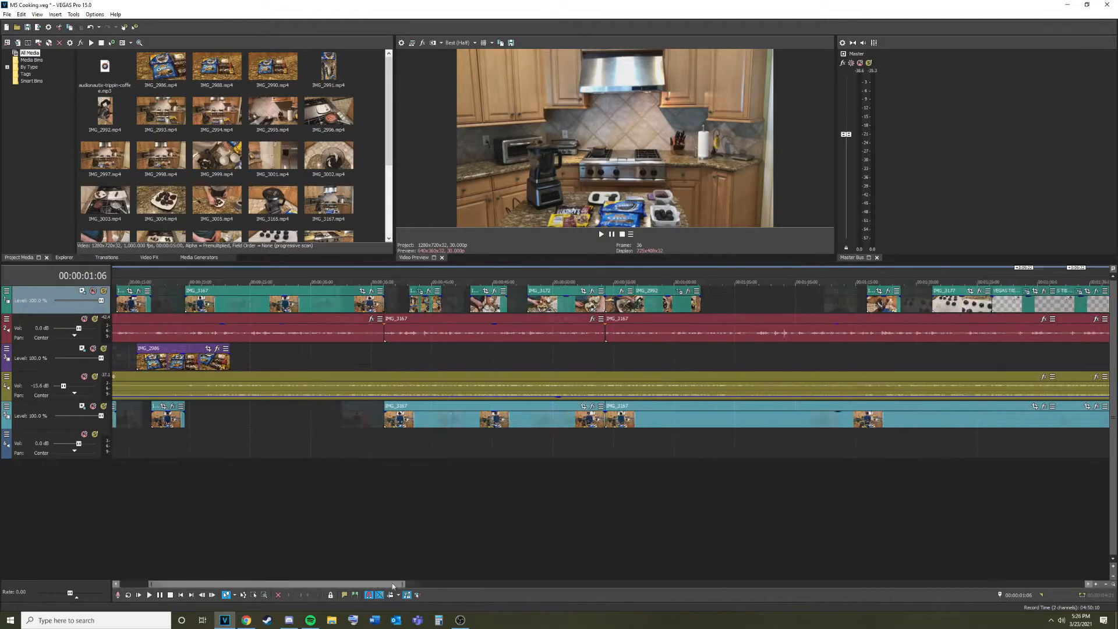
pyautogui.moveTo(700, 303); pyautogui.dragTo(737, 303)
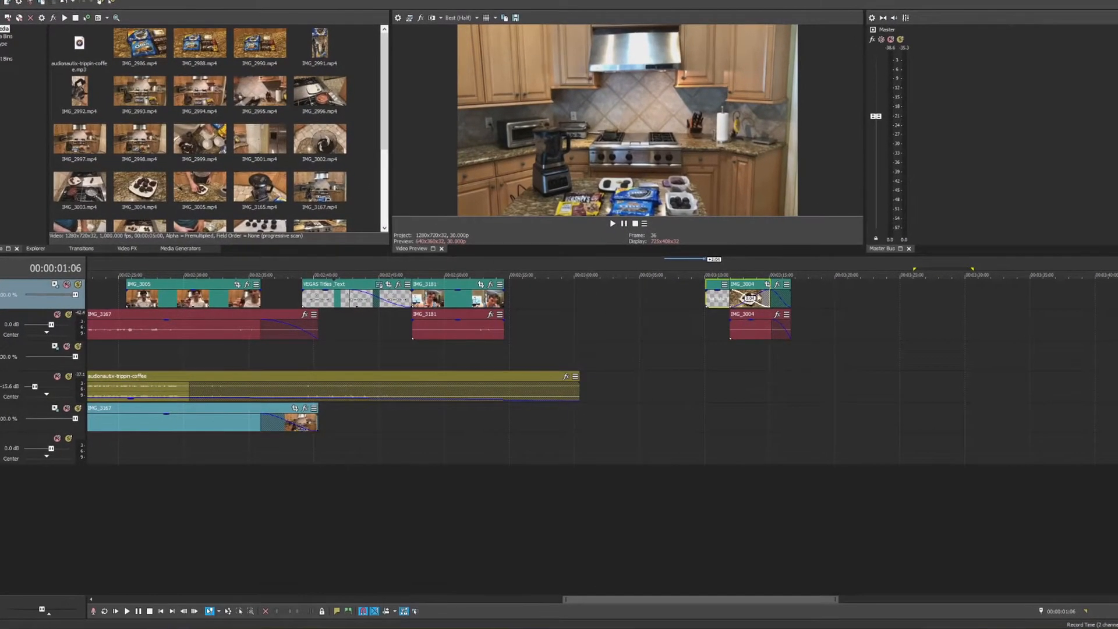
pyautogui.click(721, 301)
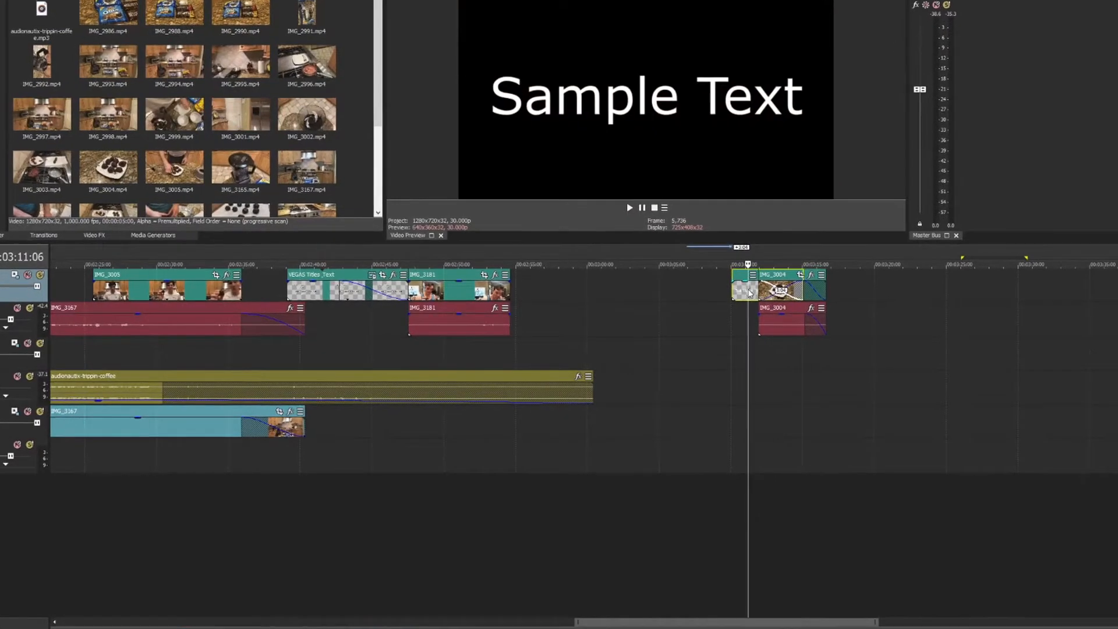
pyautogui.moveTo(750, 293); pyautogui.dragTo(669, 284)
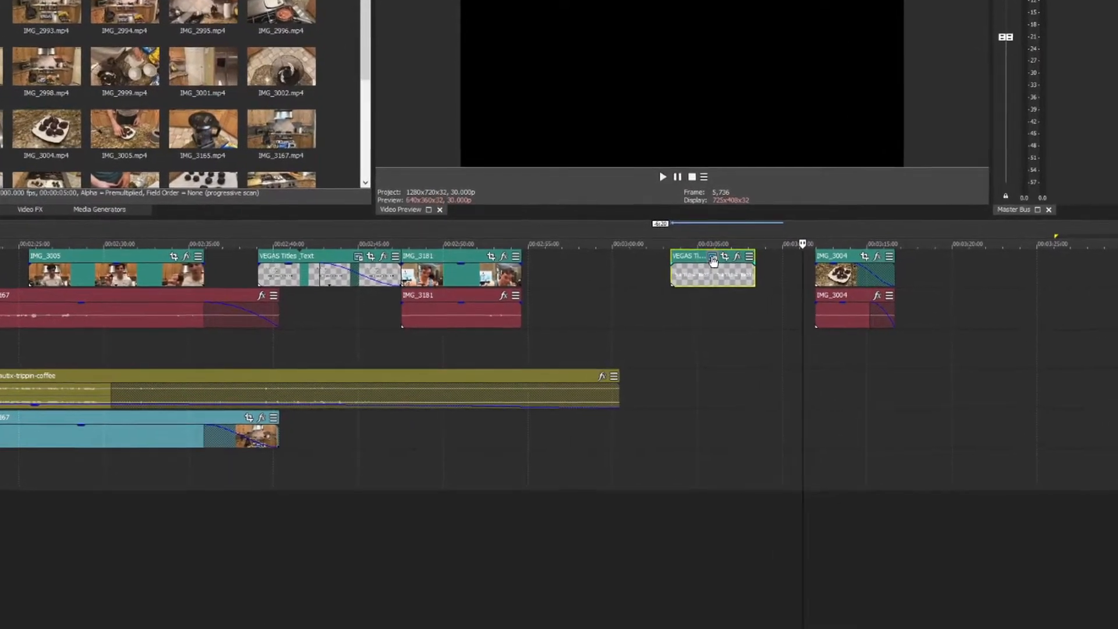
# Step: Open the sample text event's Pan/Crop settings, resize and reposition its crop frame, and close the settings
pyautogui.click(697, 264)
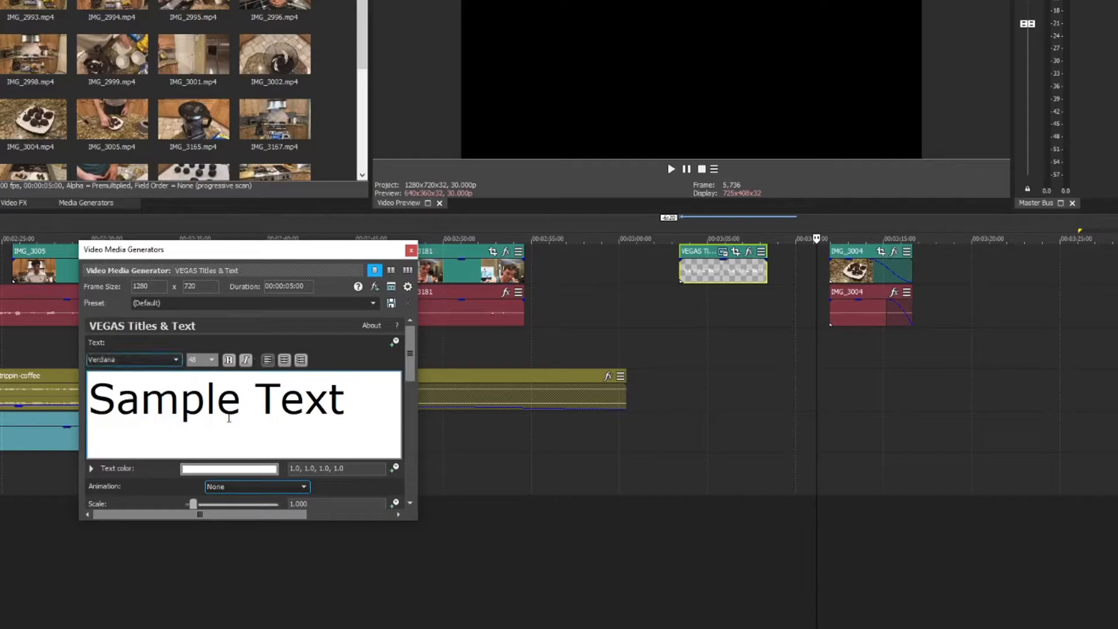
pyautogui.click(737, 255)
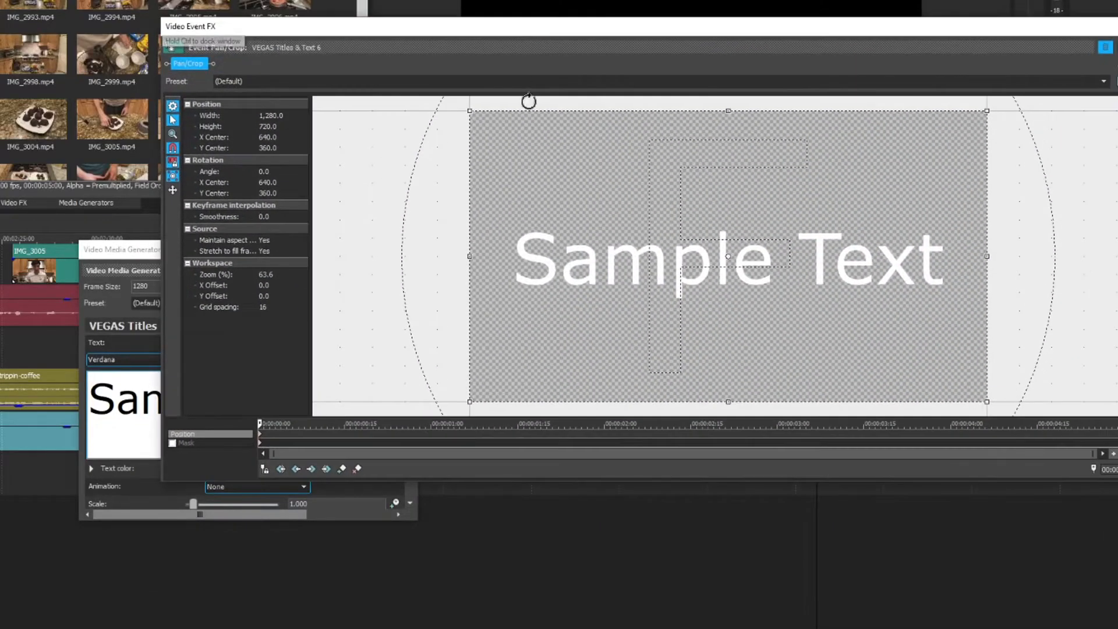
pyautogui.moveTo(479, 116); pyautogui.dragTo(623, 200)
pyautogui.moveTo(827, 201); pyautogui.dragTo(1117, 0)
pyautogui.click(1117, 26)
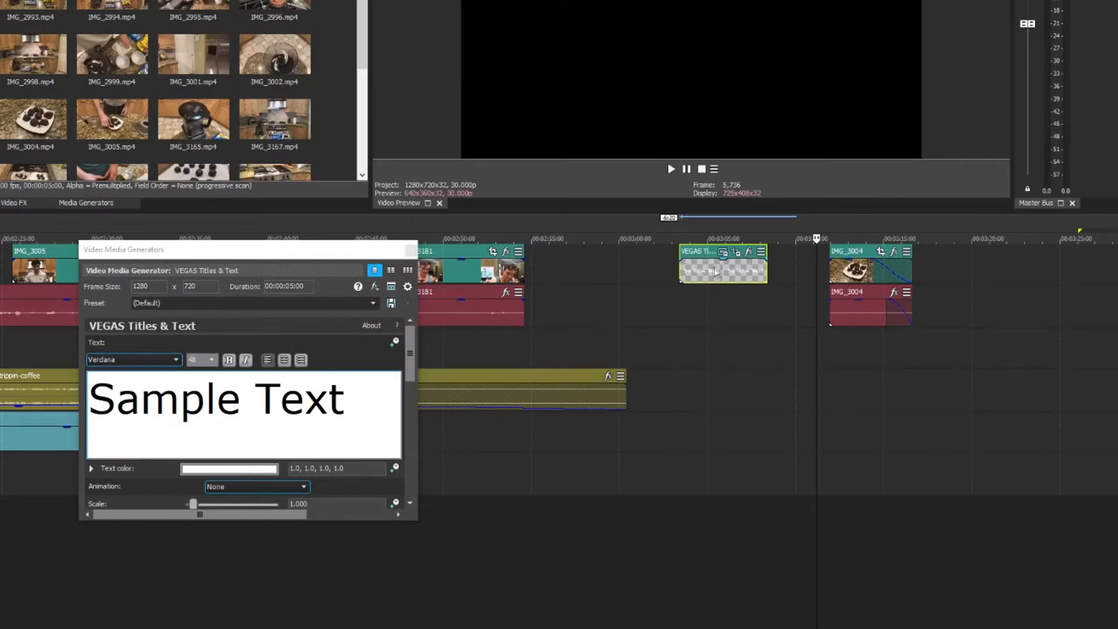
# Step: Move the sample text event directly against the start of IMG_3004 and resize its Pan/Crop frame to 640 by 360, centred at 640, 405
pyautogui.moveTo(700, 250); pyautogui.dragTo(832, 256)
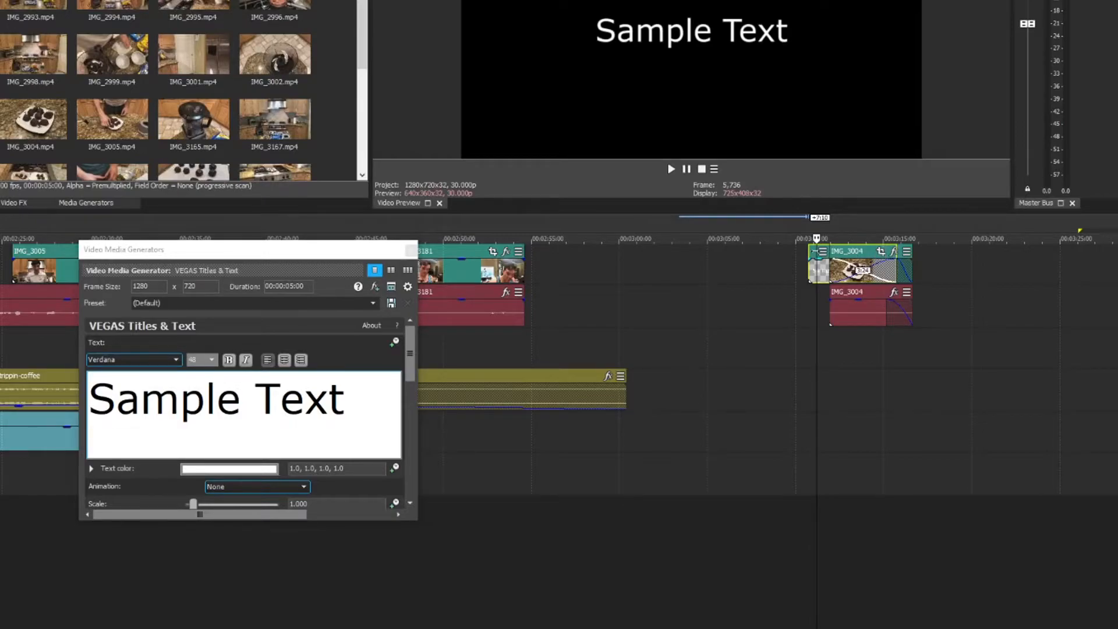
pyautogui.moveTo(815, 258); pyautogui.dragTo(749, 261)
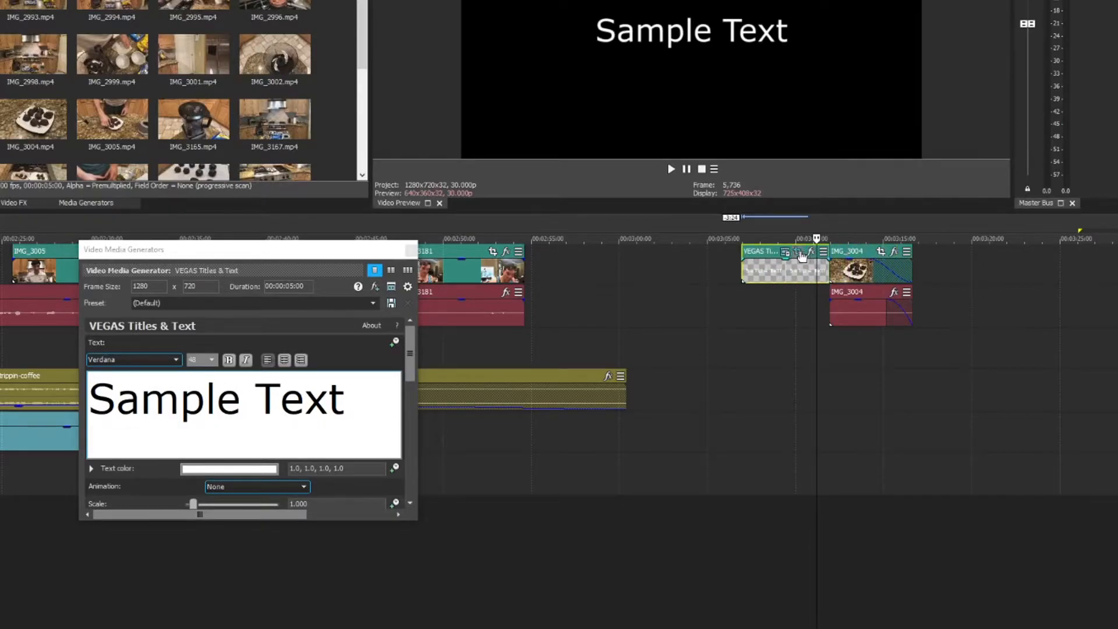
pyautogui.click(800, 253)
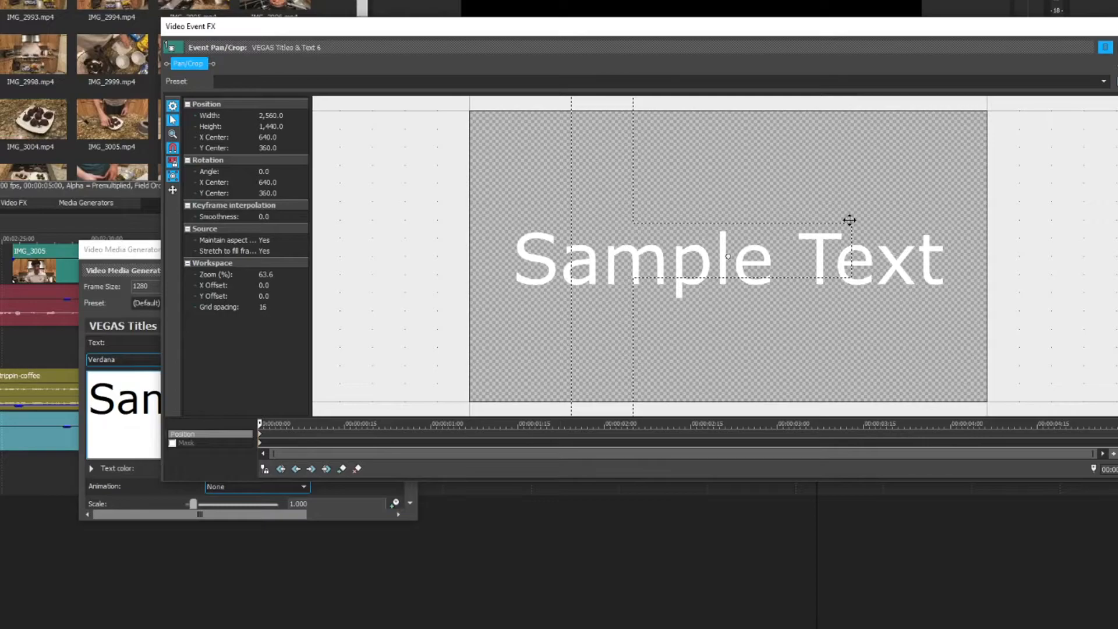
pyautogui.moveTo(846, 222); pyautogui.dragTo(787, 328)
pyautogui.moveTo(872, 176); pyautogui.dragTo(773, 288)
pyautogui.moveTo(1084, 183); pyautogui.dragTo(687, 324)
pyautogui.moveTo(630, 413); pyautogui.dragTo(799, 201)
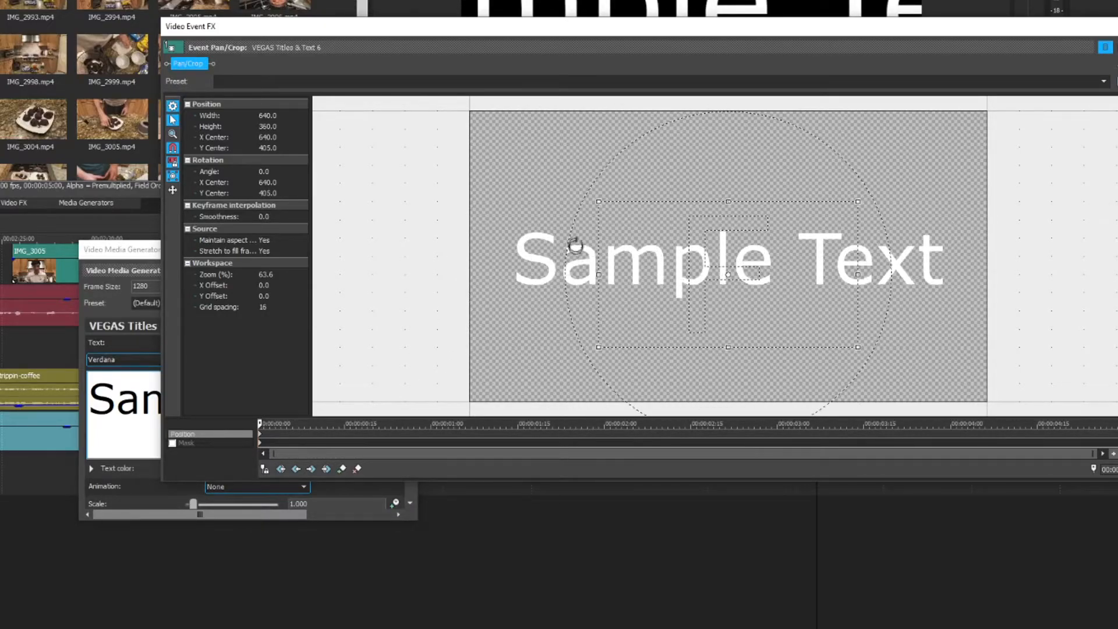
pyautogui.click(1102, 32)
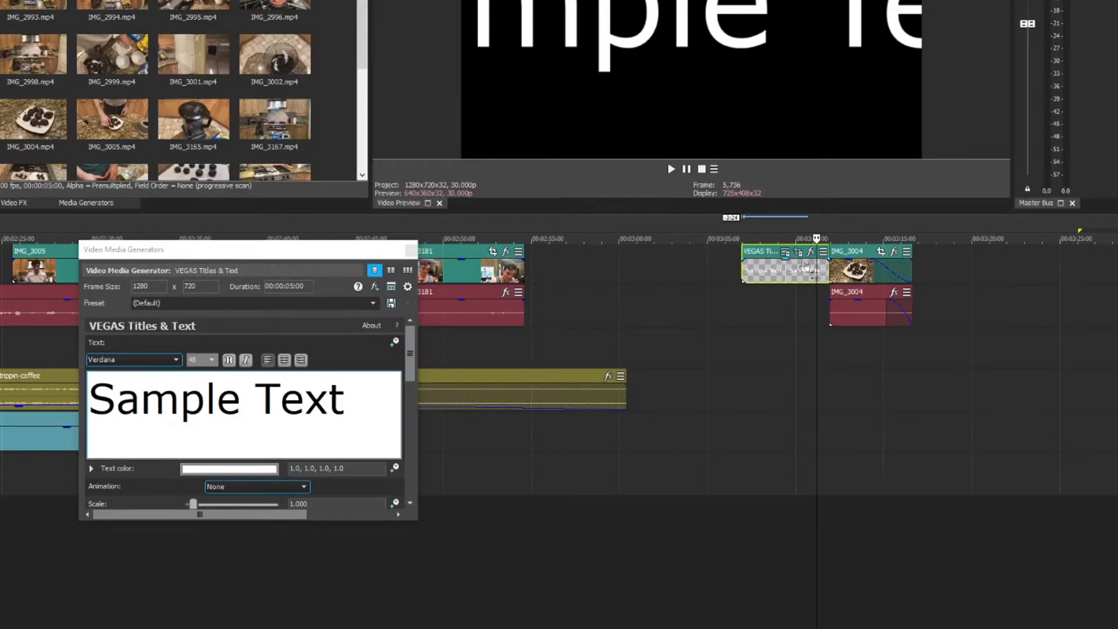
# Step: View the available Video Event FX plug-ins for the sample text event and close the chooser without adding one
pyautogui.click(810, 252)
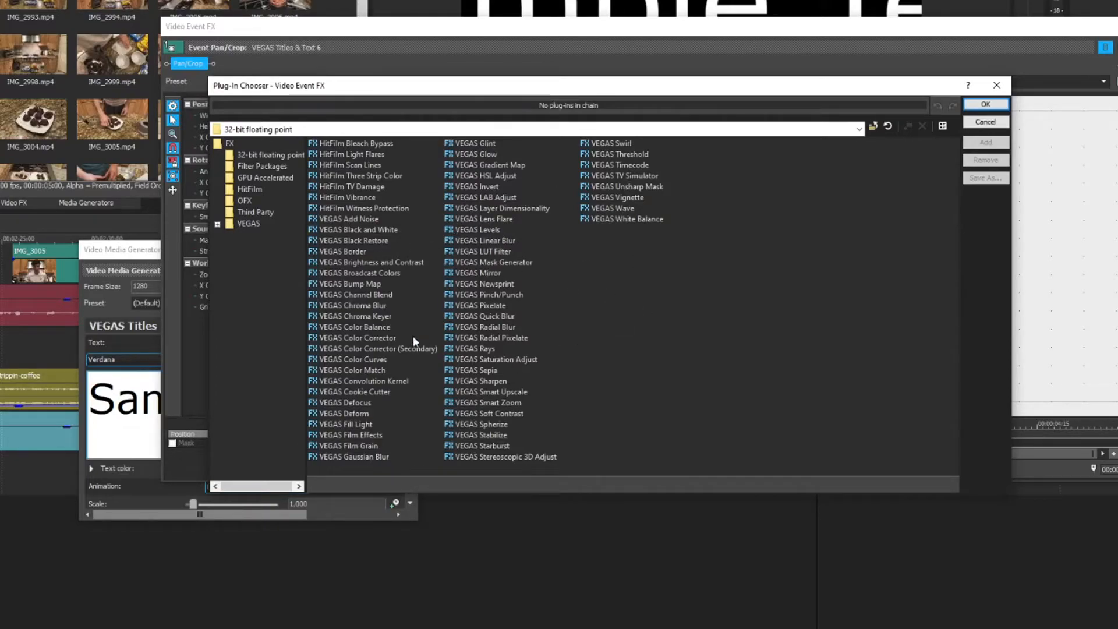
pyautogui.click(998, 85)
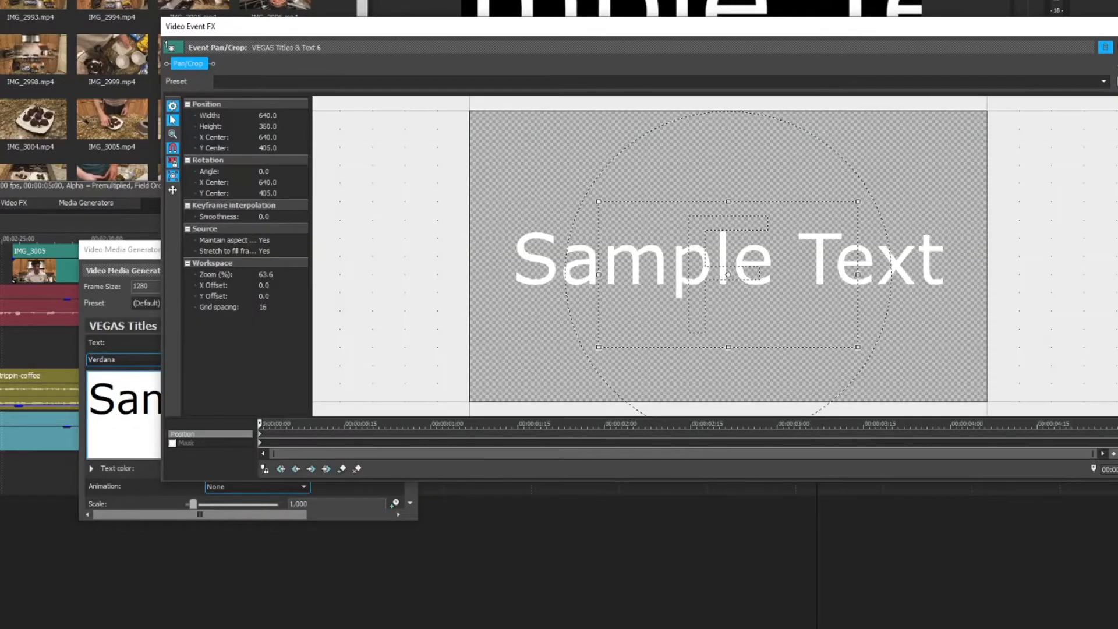
pyautogui.click(1102, 29)
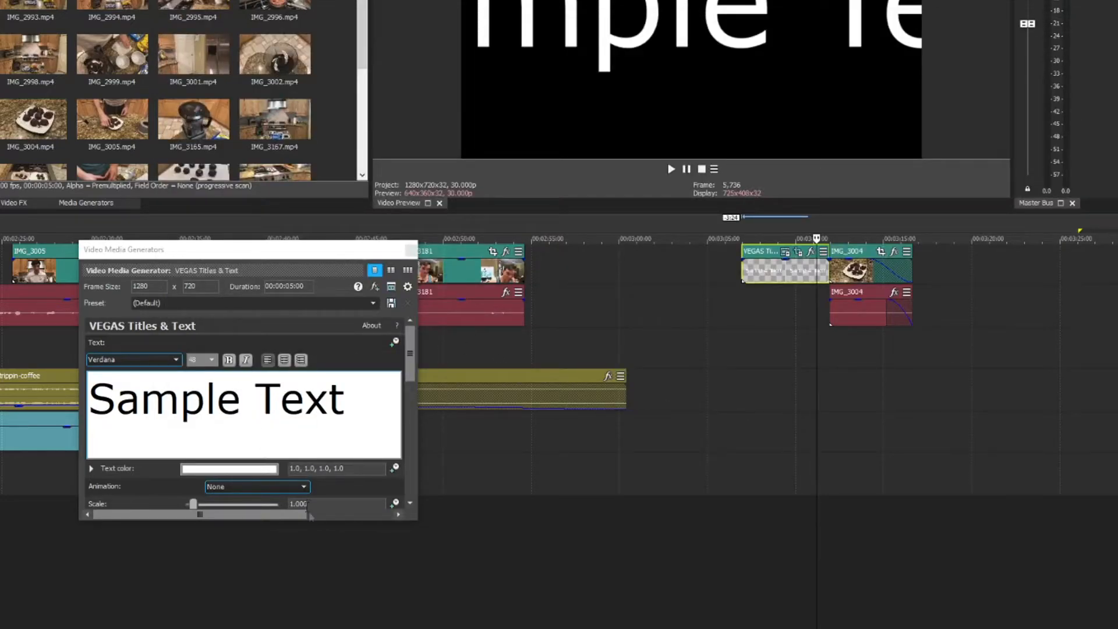
# Step: Close the VEGAS Titles & Text generator settings and delete the sample text event in front of IMG_3004
pyautogui.moveTo(410, 355); pyautogui.dragTo(410, 438)
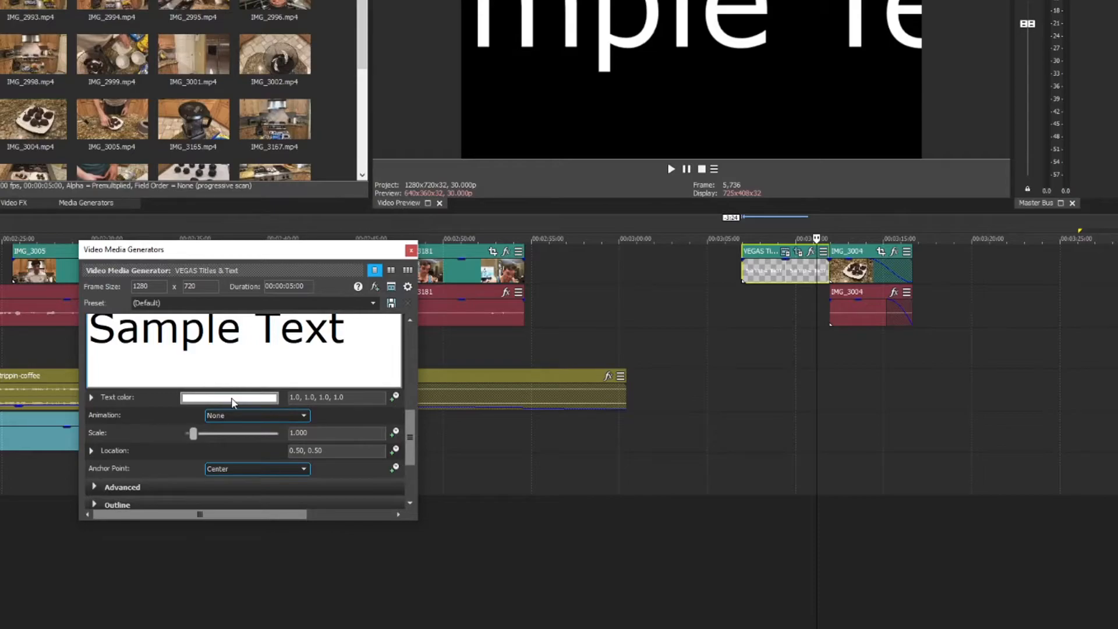
pyautogui.moveTo(412, 434); pyautogui.dragTo(411, 481)
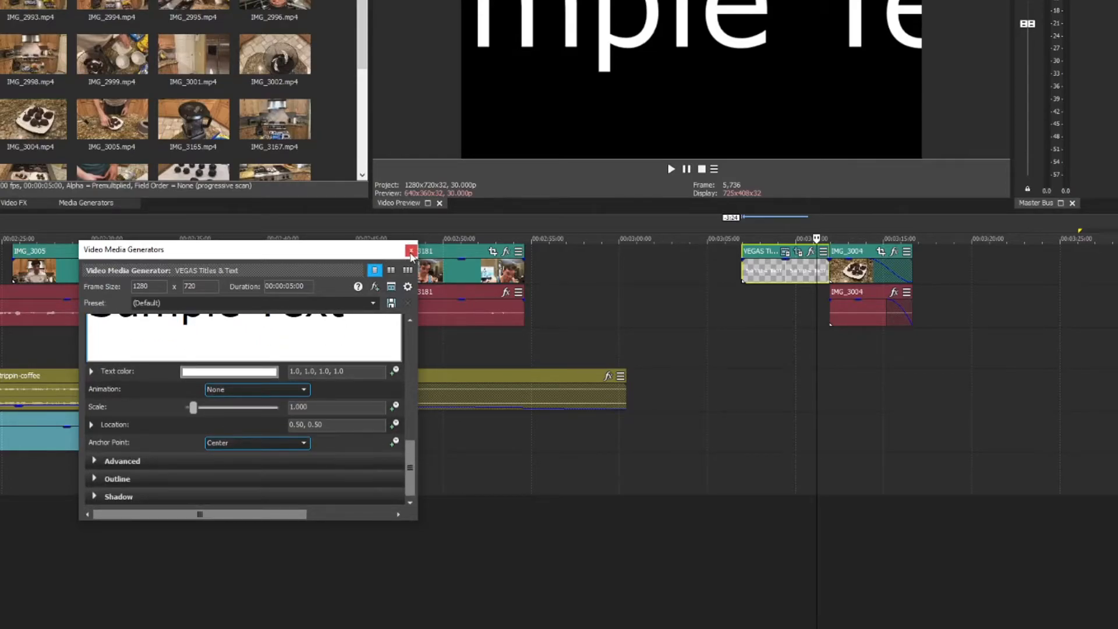
pyautogui.click(411, 251)
pyautogui.click(767, 280)
pyautogui.press('Delete')
pyautogui.click(846, 272)
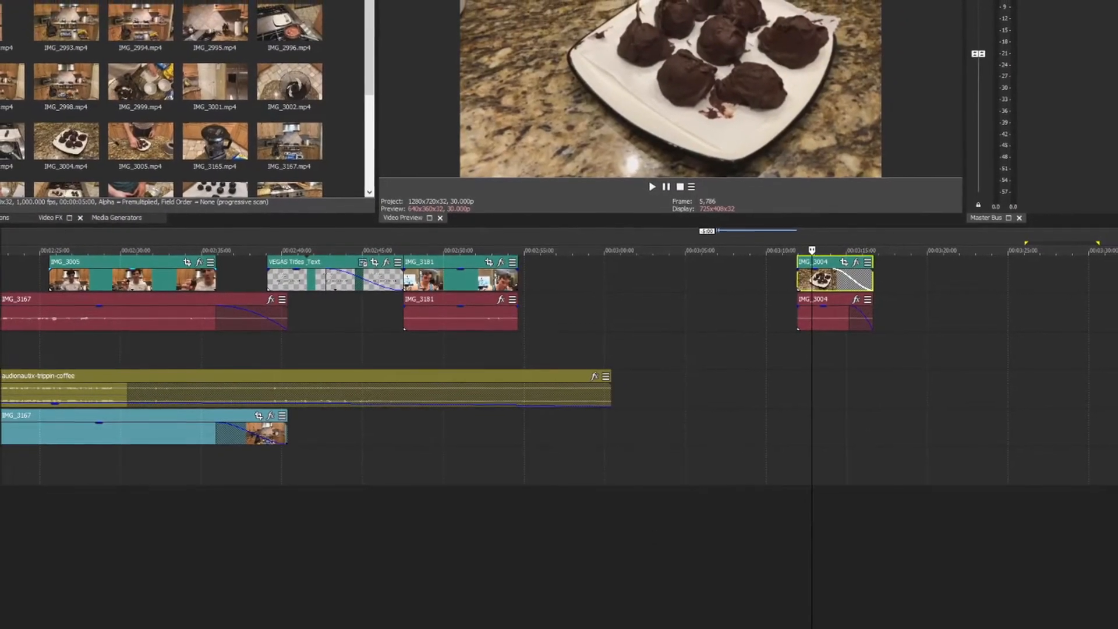
# Step: Open the Render As settings and inspect the render options and the custom settings of the selected Sony AVC/MVC template
pyautogui.hotkey('alt', 'f')
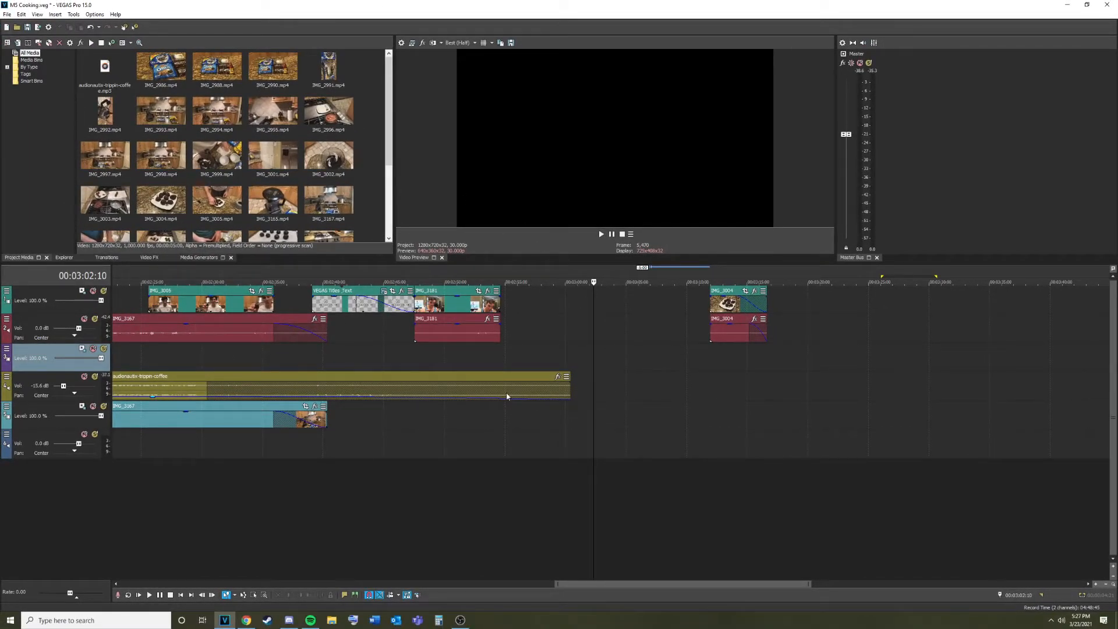
pyautogui.click(7, 14)
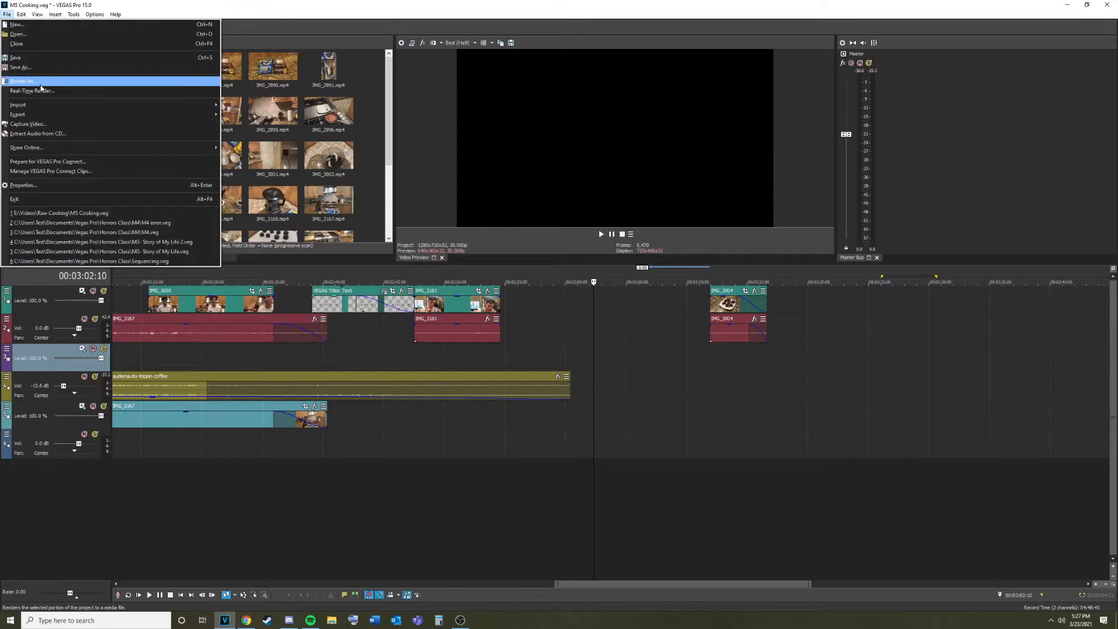
pyautogui.click(43, 80)
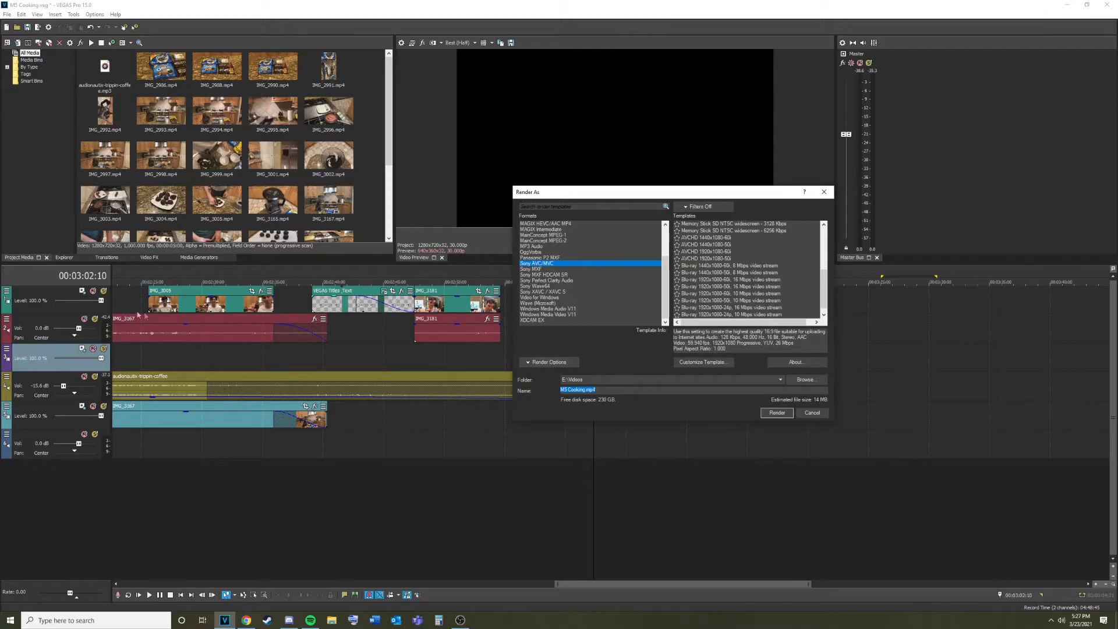
pyautogui.click(547, 361)
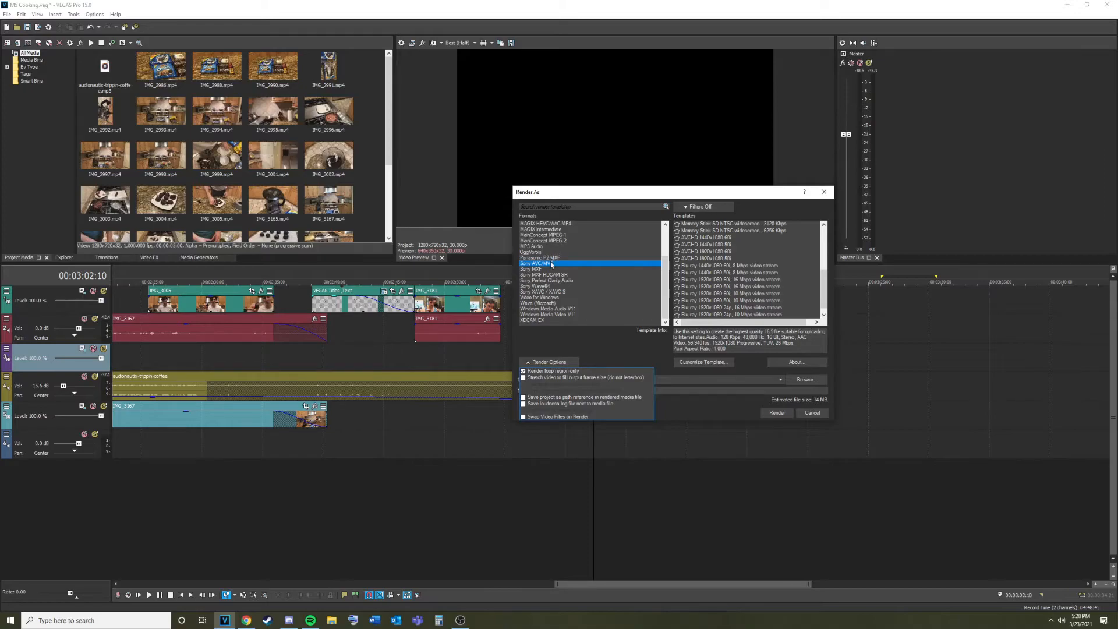
pyautogui.click(749, 366)
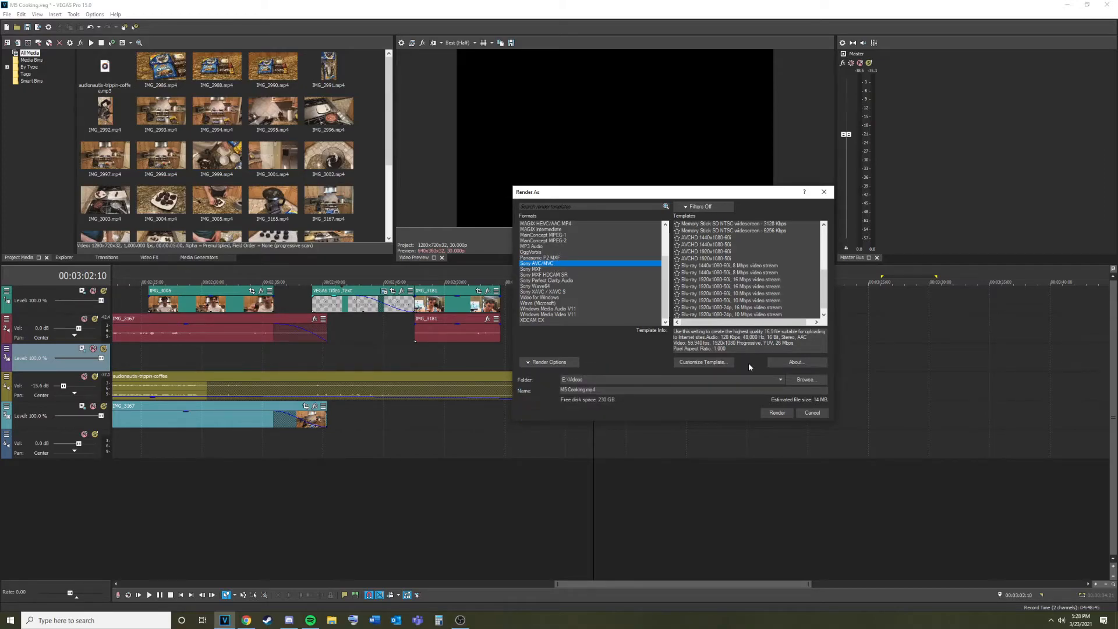
pyautogui.click(708, 363)
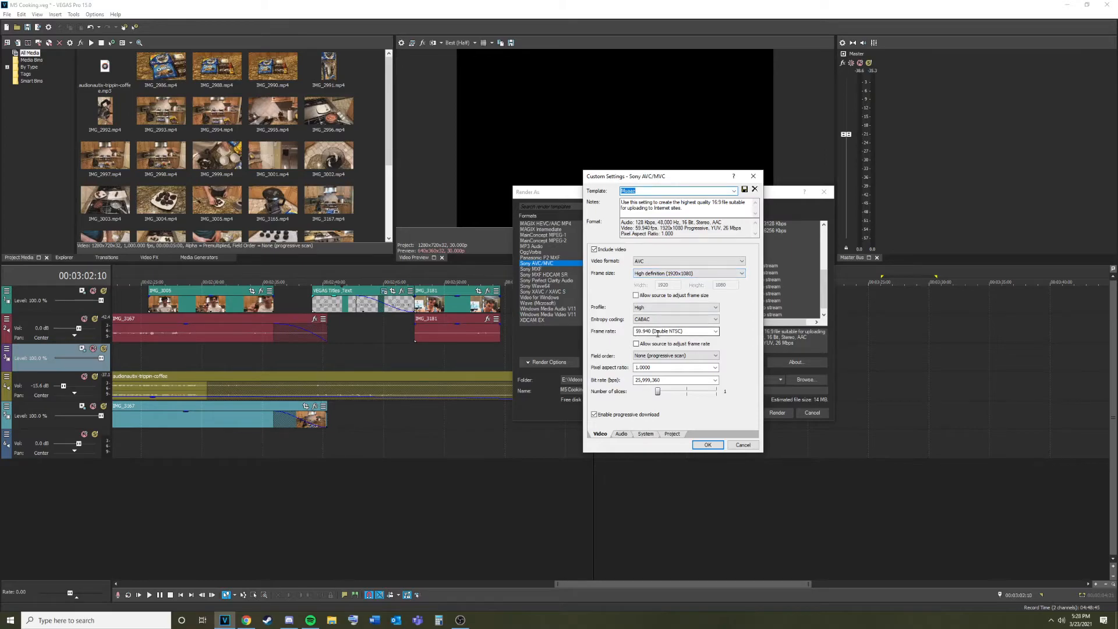
pyautogui.click(753, 176)
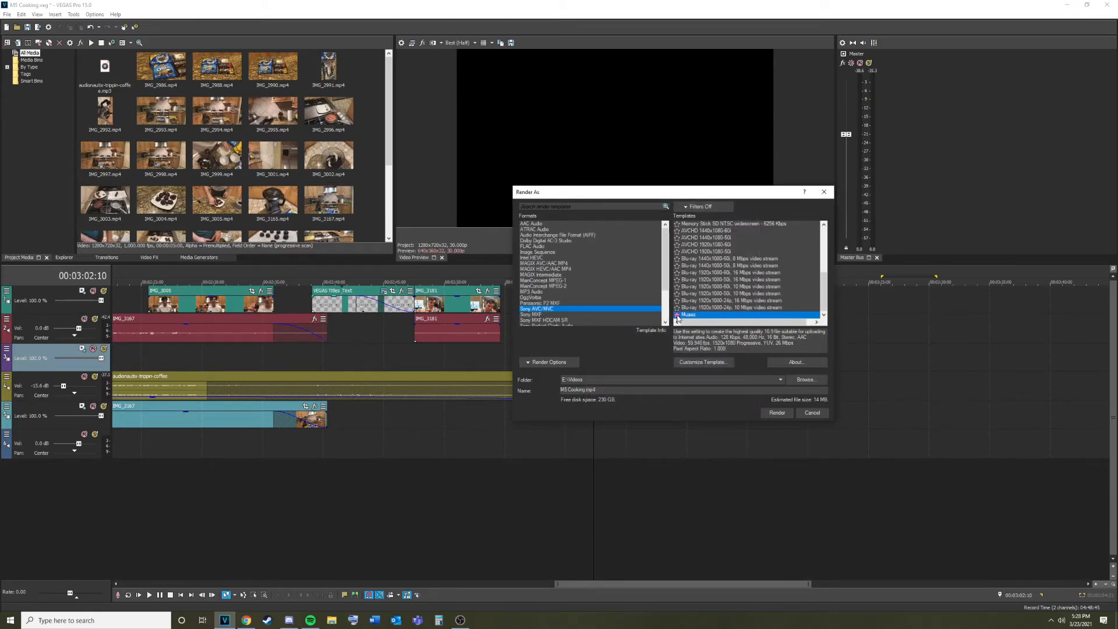
# Step: Choose the MAGIX AVC/AAC MP4 format with the Internet HD 1080p 29.97 fps (NVIDIA NVENC) template, and cancel the render setup
pyautogui.scroll(5, 703, 310)
pyautogui.scroll(-5, 704, 310)
pyautogui.scroll(-3, 554, 284)
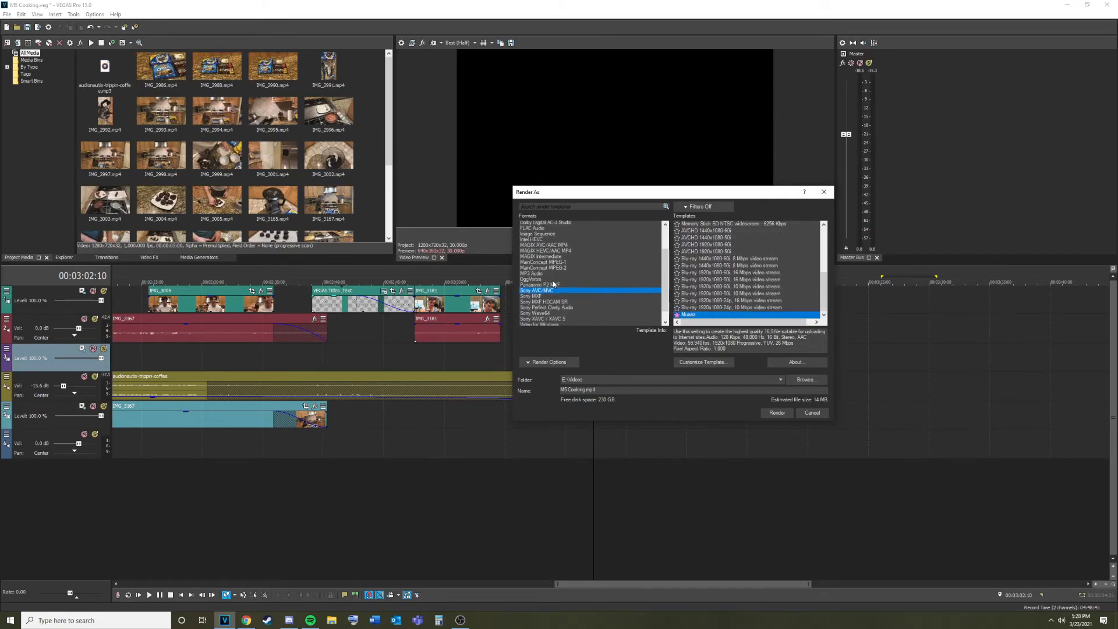
pyautogui.scroll(3, 558, 285)
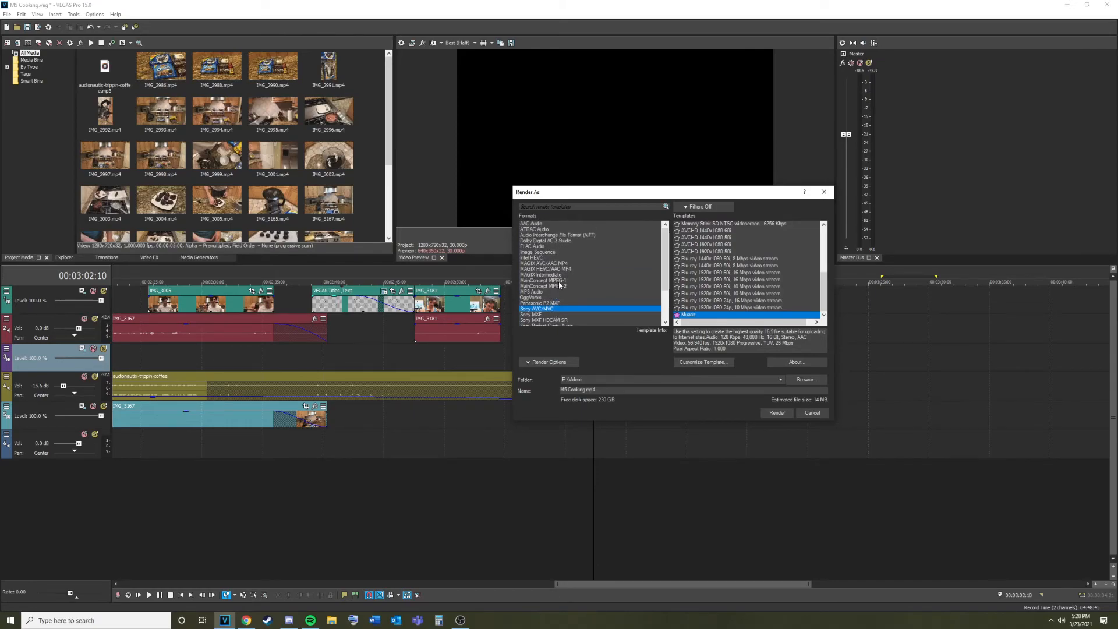
pyautogui.click(564, 269)
pyautogui.click(525, 264)
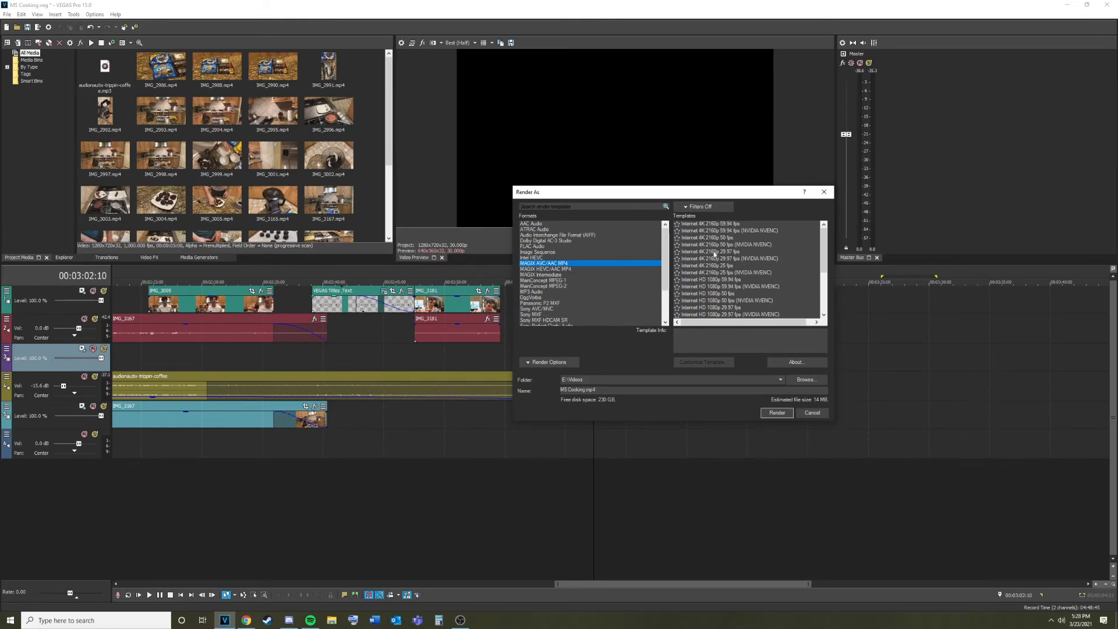
pyautogui.scroll(-2, 719, 247)
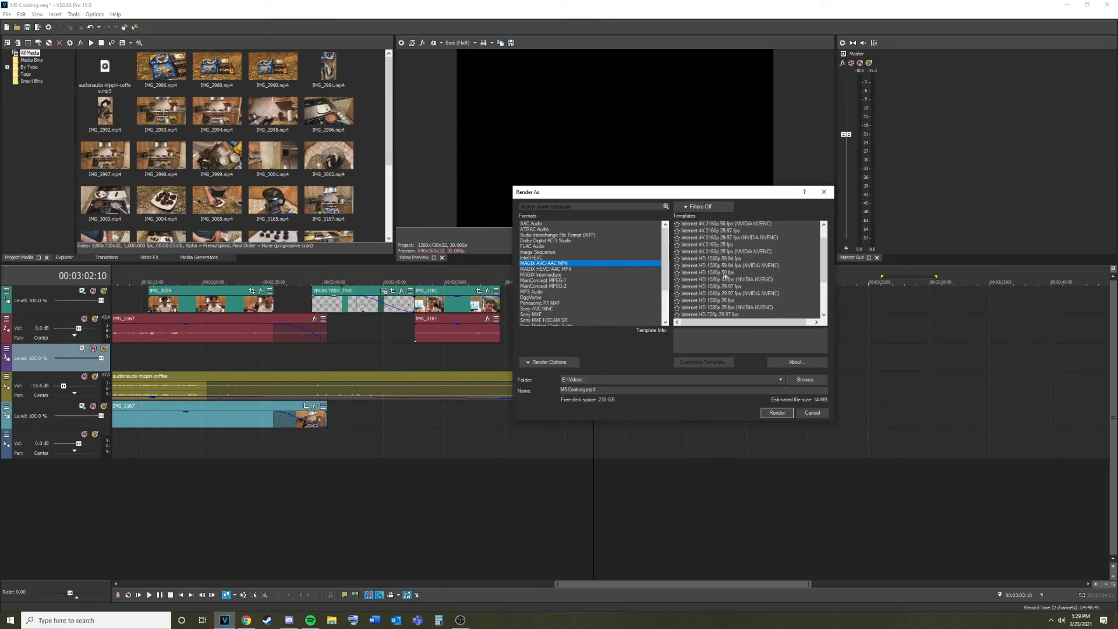
pyautogui.click(712, 280)
pyautogui.click(714, 294)
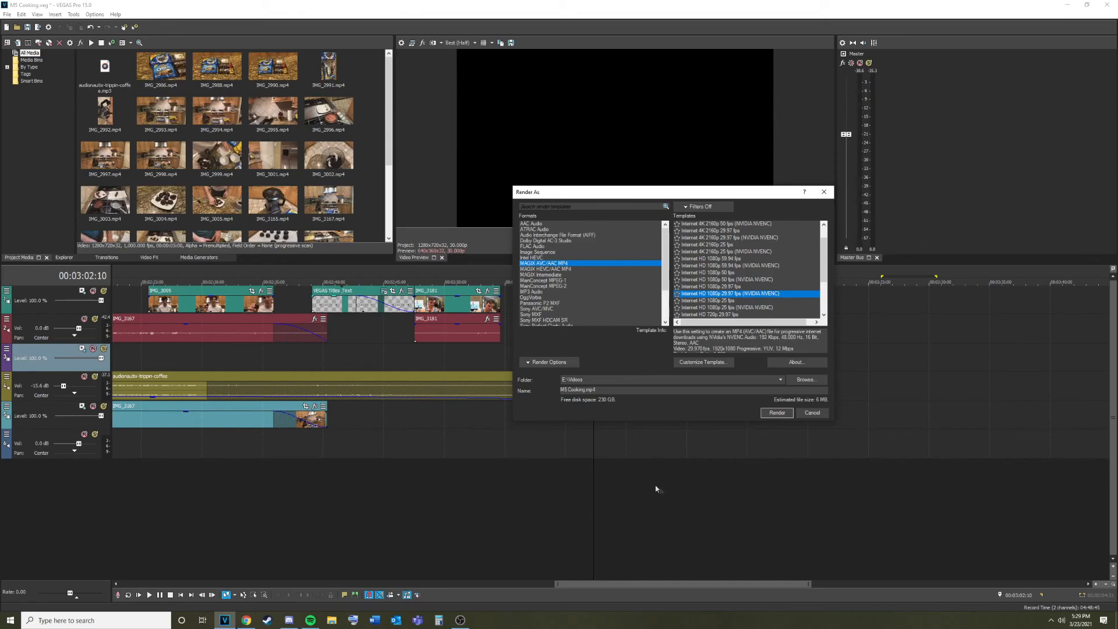
pyautogui.click(824, 413)
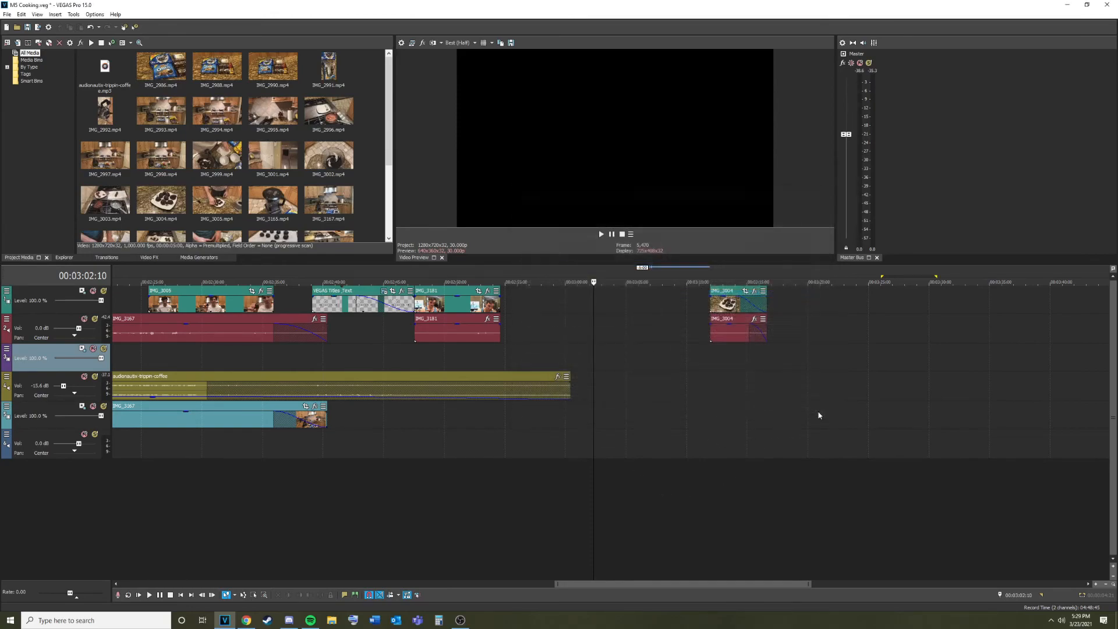
pyautogui.moveTo(597, 585); pyautogui.dragTo(159, 566)
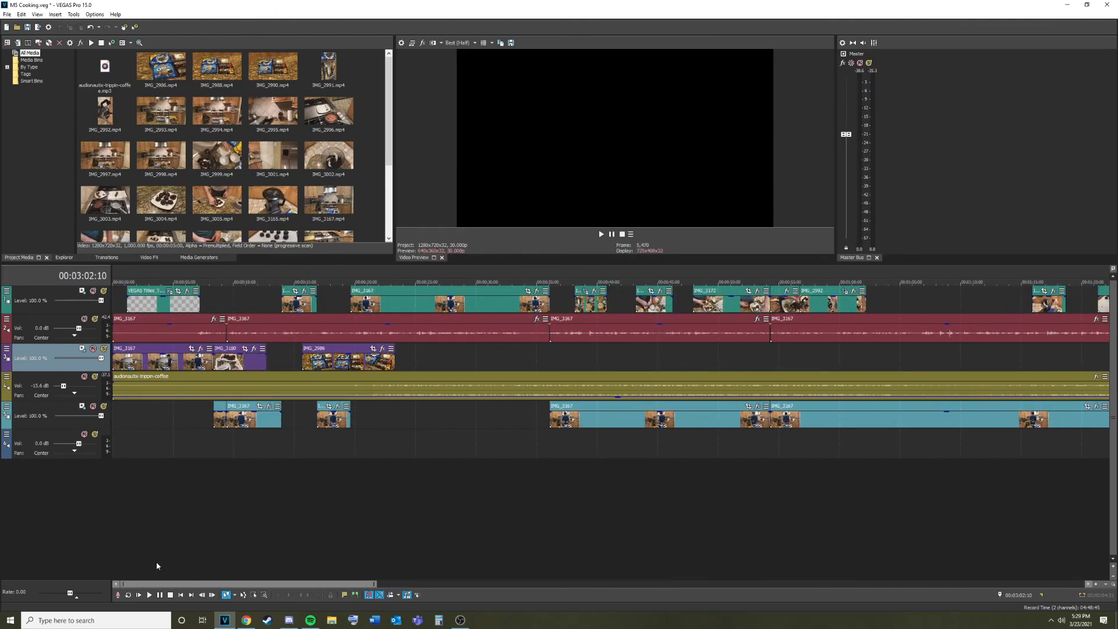